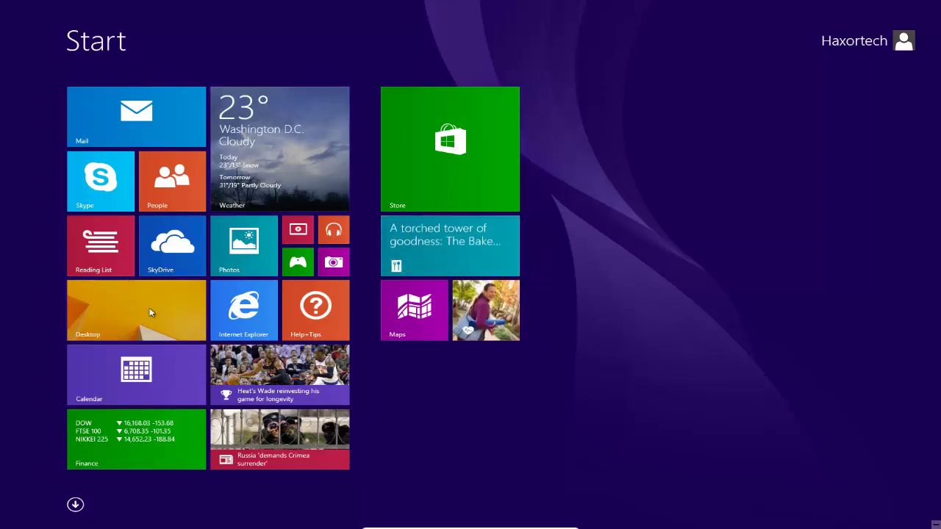
In the taskbar navigation properties, enable going to the desktop instead of Start when signing in or closing all apps, and apply it
{"action": "left_click", "coordinate": [114, 297]}
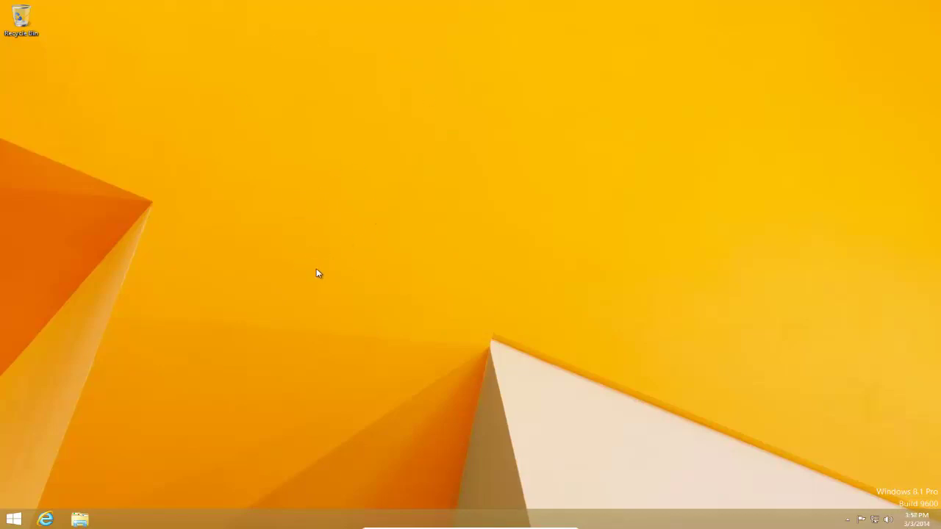
{"action": "right_click", "coordinate": [682, 523]}
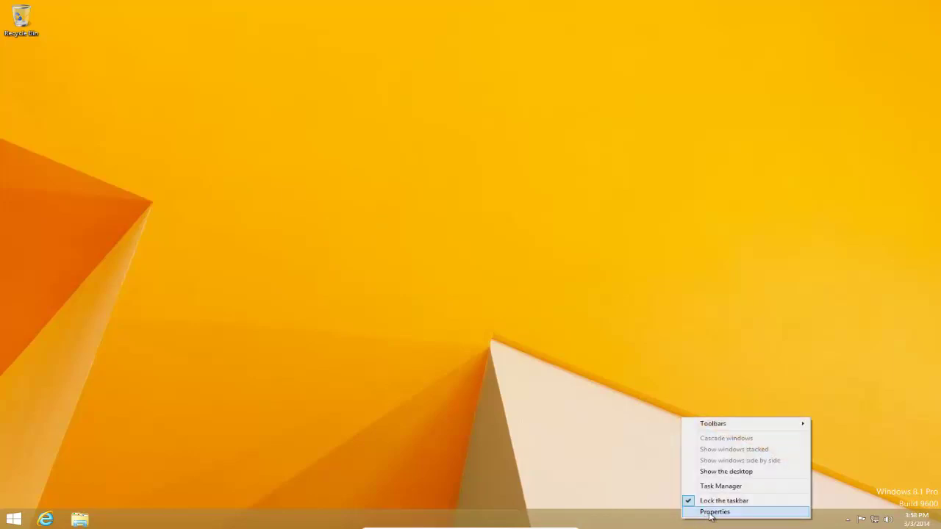
{"action": "left_click", "coordinate": [707, 516]}
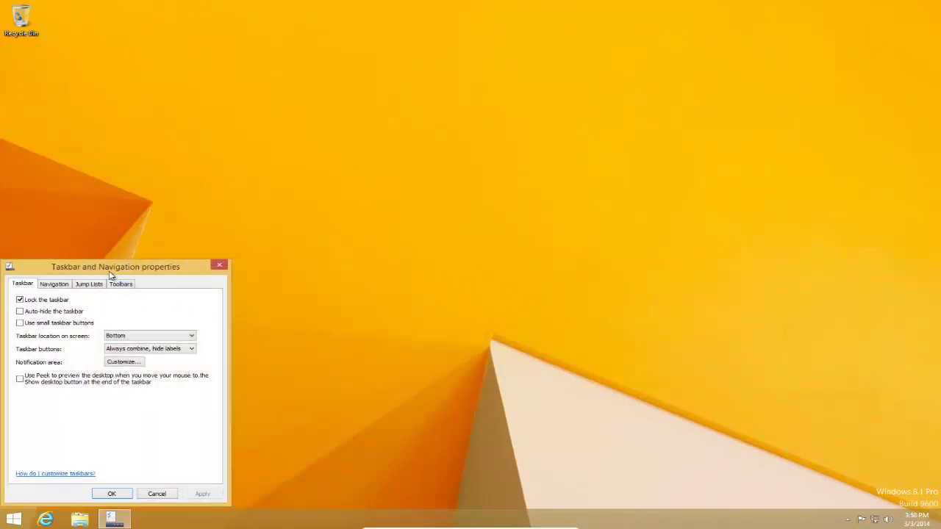
{"action": "left_click_drag", "start_coordinate": [111, 274], "coordinate": [427, 152]}
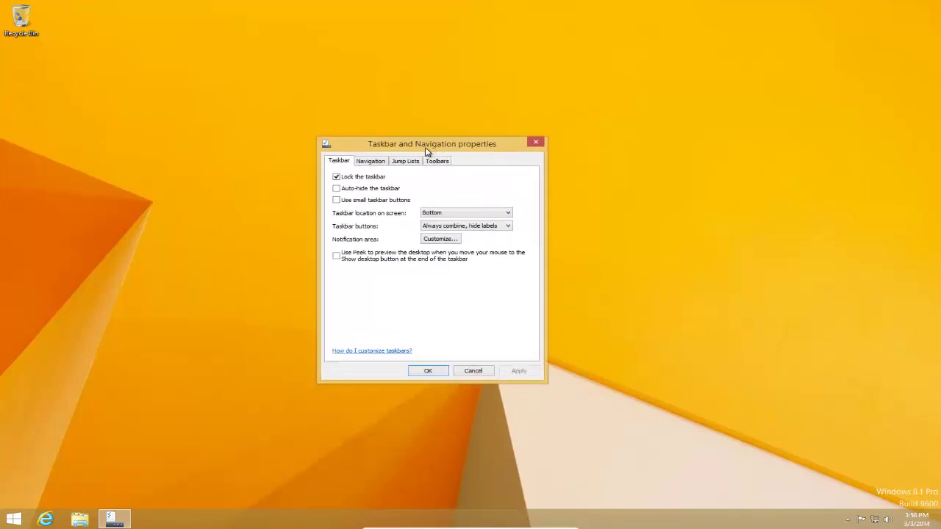
{"action": "left_click", "coordinate": [370, 162]}
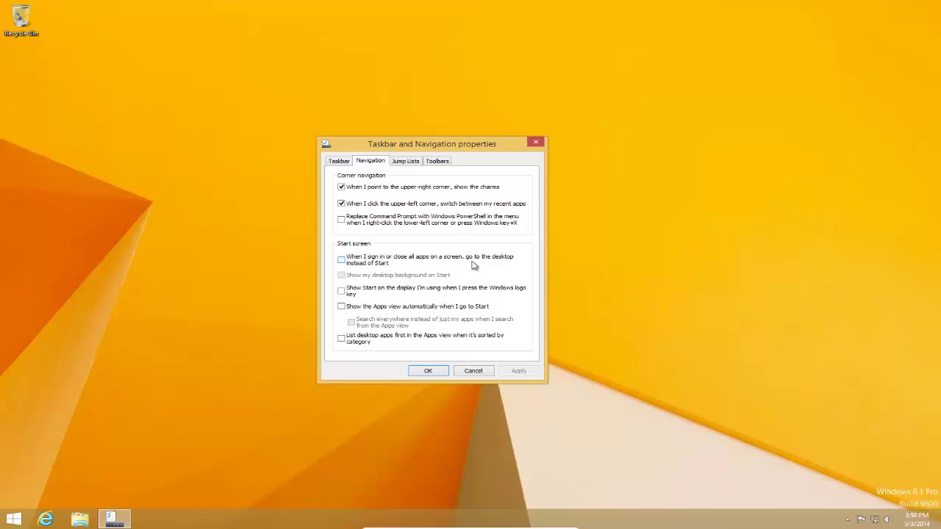
{"action": "left_click", "coordinate": [342, 261]}
{"action": "left_click", "coordinate": [518, 371]}
{"action": "left_click", "coordinate": [427, 370]}
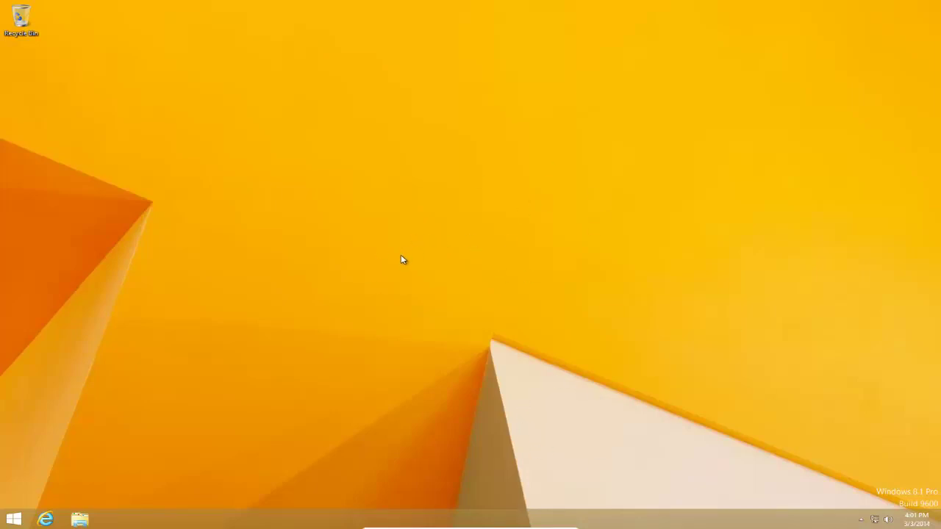
Switch from the desktop to the Start screen and back, and return to the Start screen again
{"action": "key", "text": "super"}
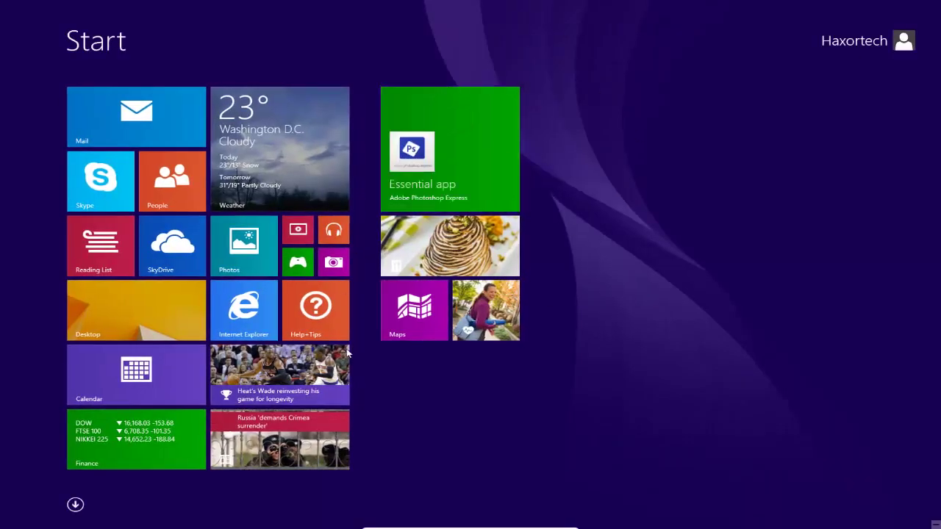
{"action": "key", "text": "super"}
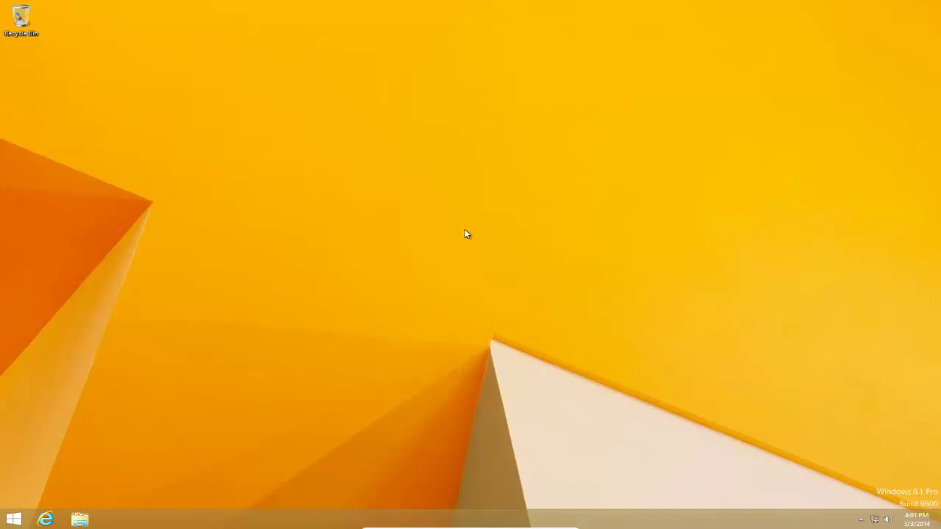
{"action": "left_click", "coordinate": [14, 521]}
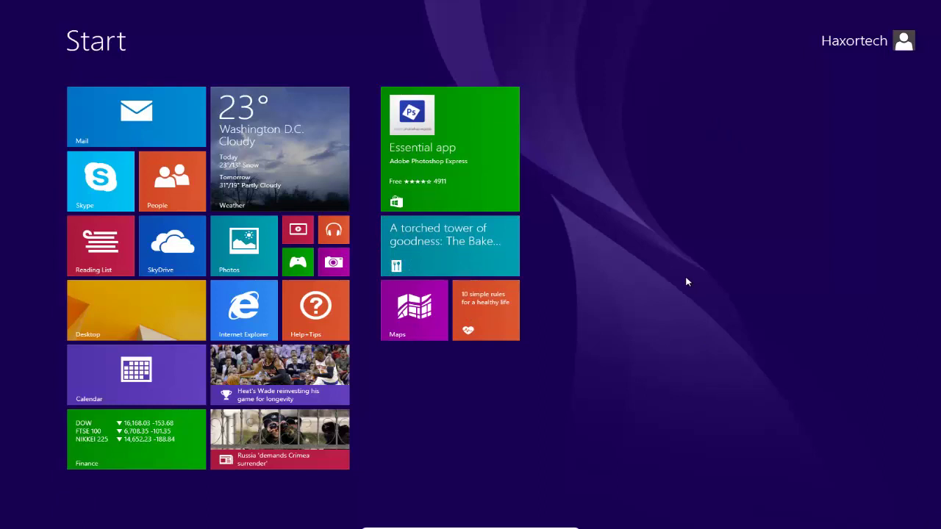
Search for "word" from the Start screen with the scope set to Everywhere, and dismiss the search
{"action": "type", "text": "wordPad"}
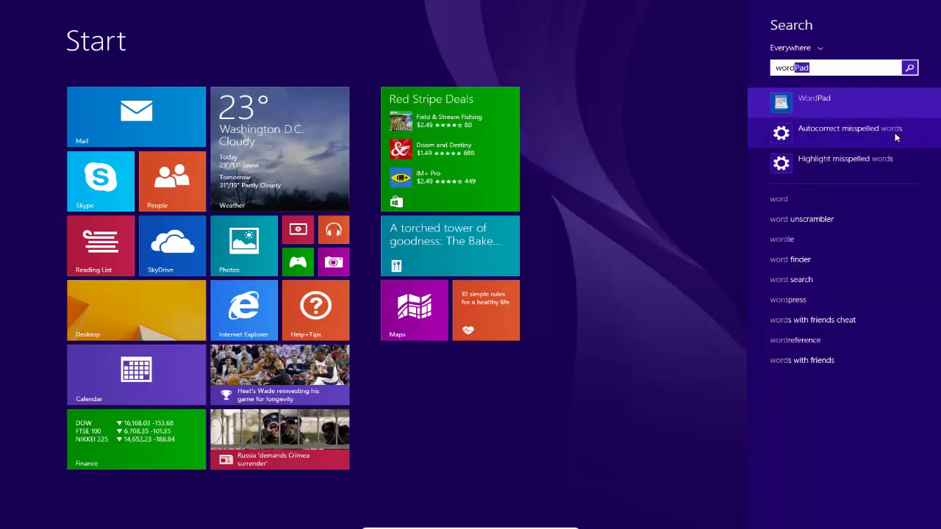
{"action": "left_click", "coordinate": [807, 50]}
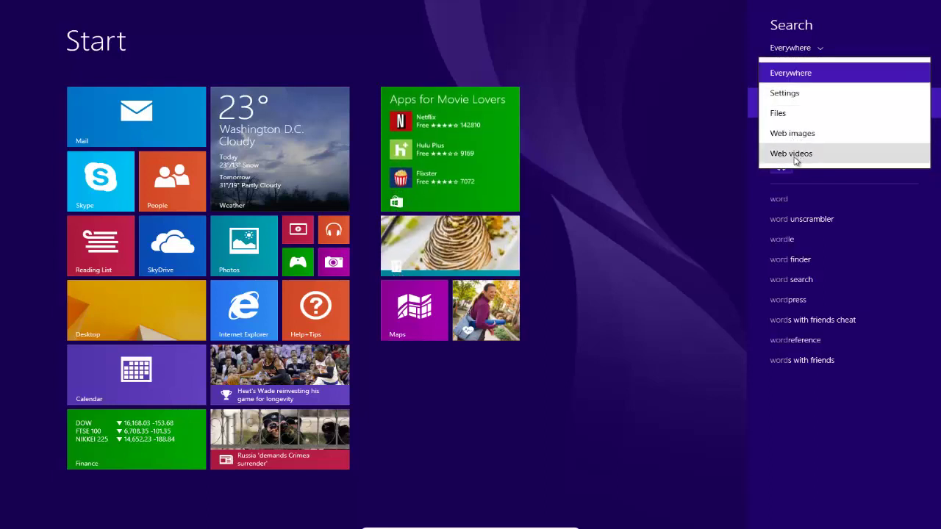
{"action": "left_click", "coordinate": [812, 73]}
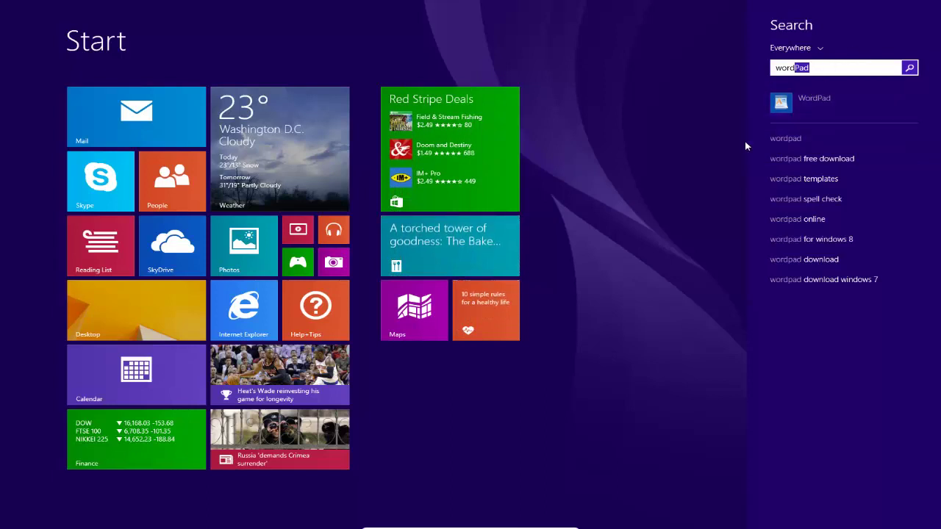
{"action": "left_click", "coordinate": [671, 103]}
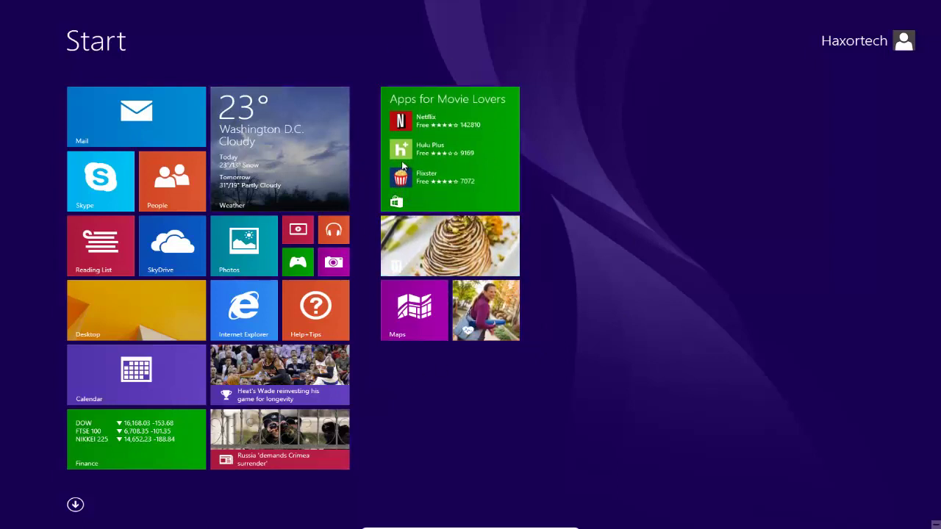
Show all apps, zoom out to the group overview, jump to the Windows System group and return to the Start screen
{"action": "left_click", "coordinate": [75, 505]}
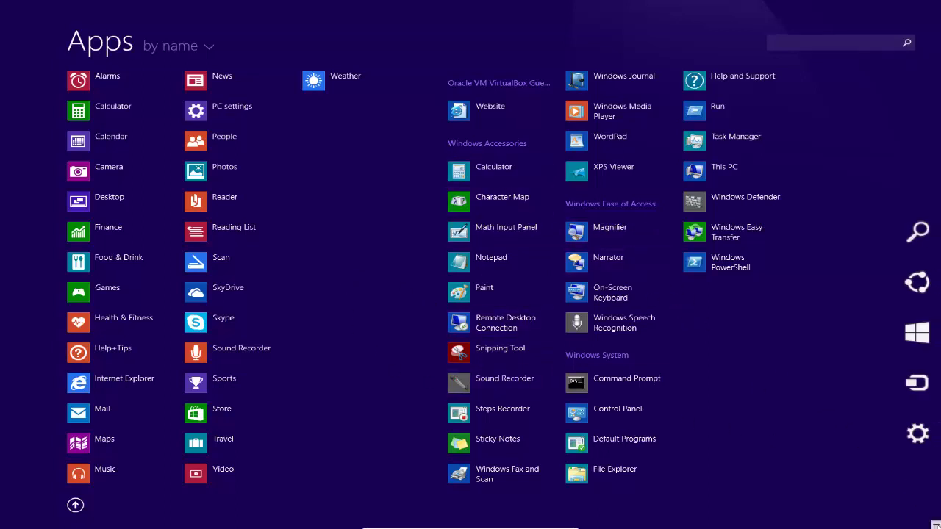
{"action": "left_click", "coordinate": [935, 523]}
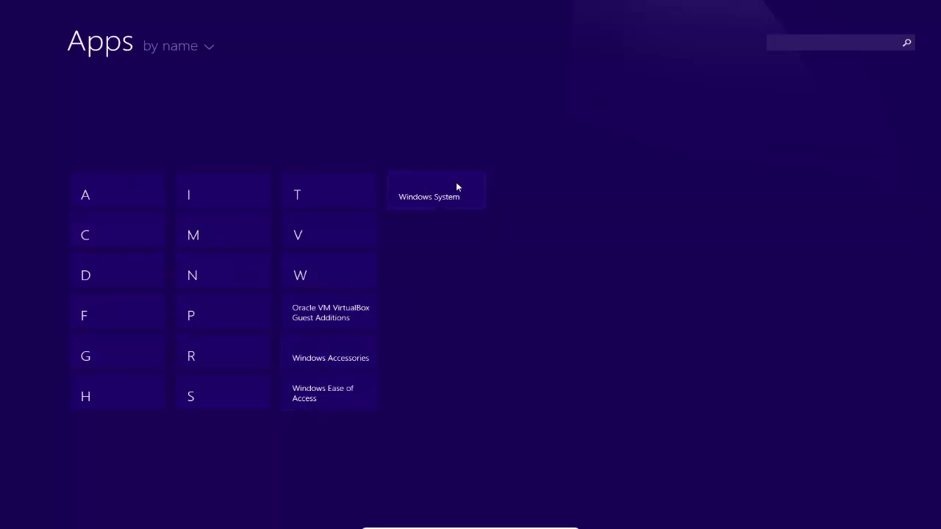
{"action": "left_click", "coordinate": [439, 194]}
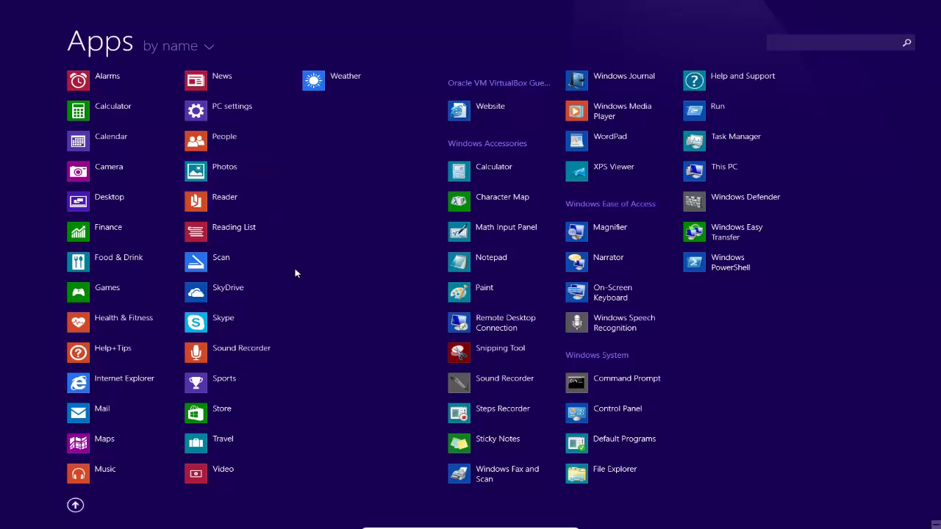
{"action": "key", "text": "super"}
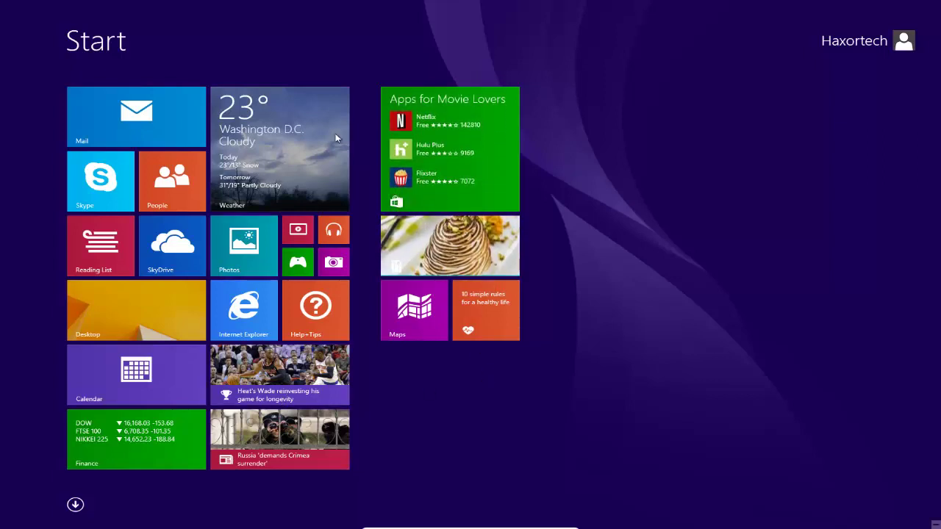
Launch Internet Explorer from the Start screen, and close it from the list of recently used apps
{"action": "left_click", "coordinate": [263, 303]}
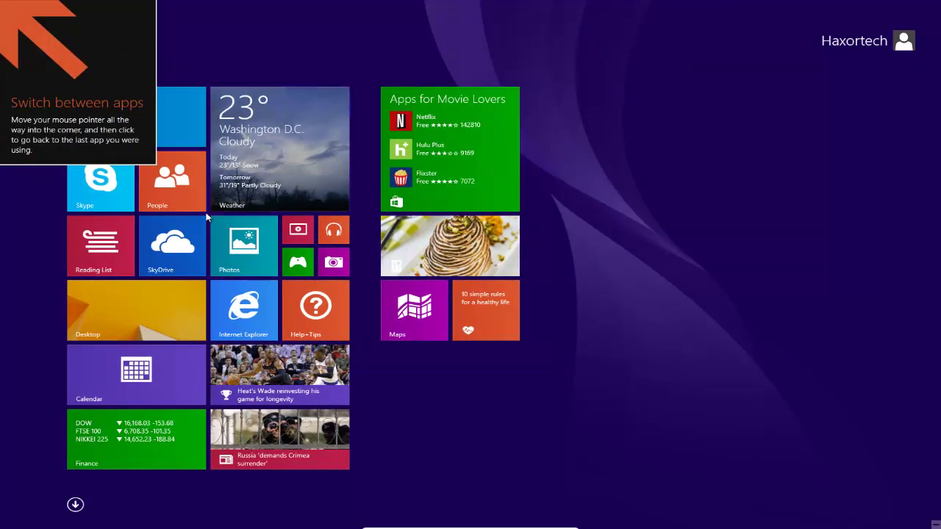
{"action": "mouse_move", "coordinate": [2, 4]}
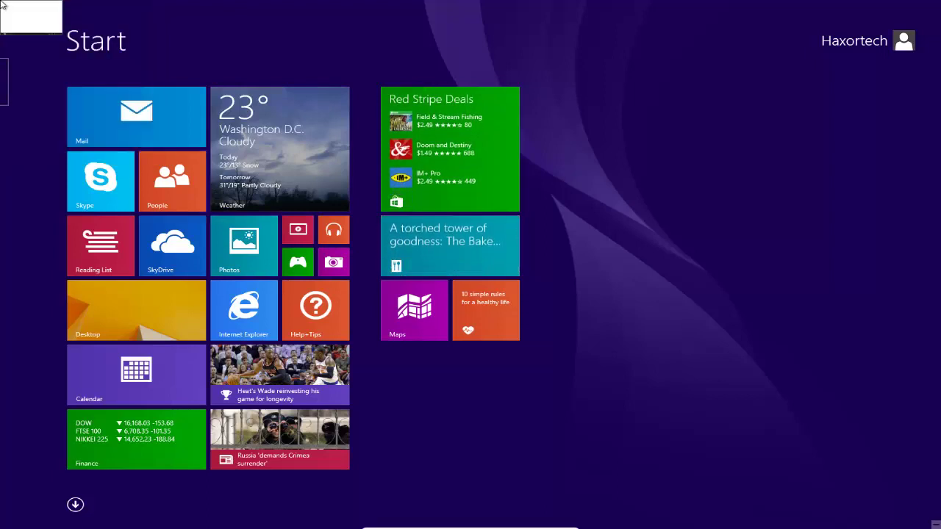
{"action": "mouse_move", "coordinate": [1, 219]}
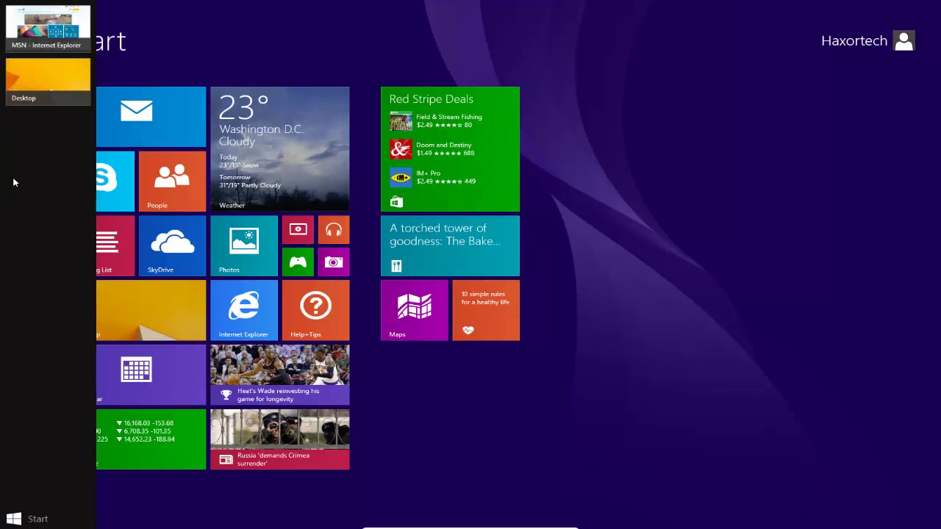
{"action": "right_click", "coordinate": [46, 36]}
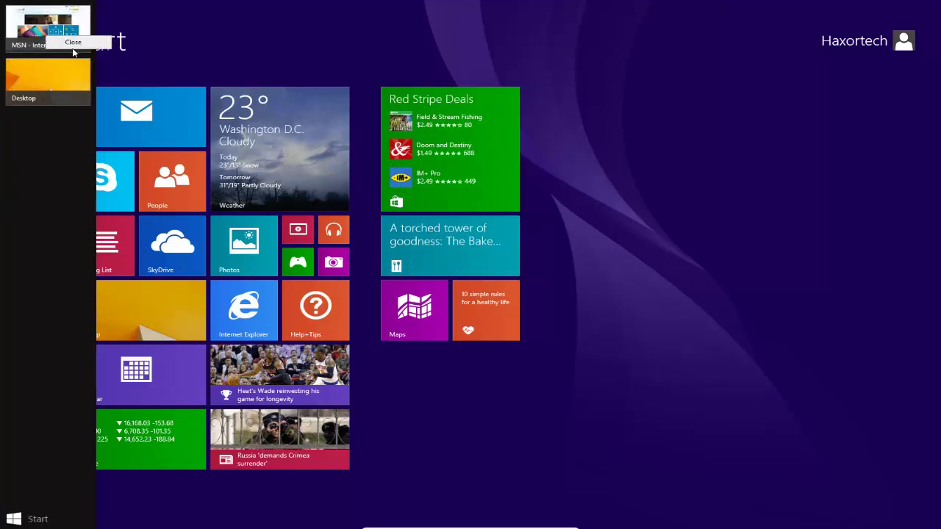
{"action": "left_click", "coordinate": [73, 43]}
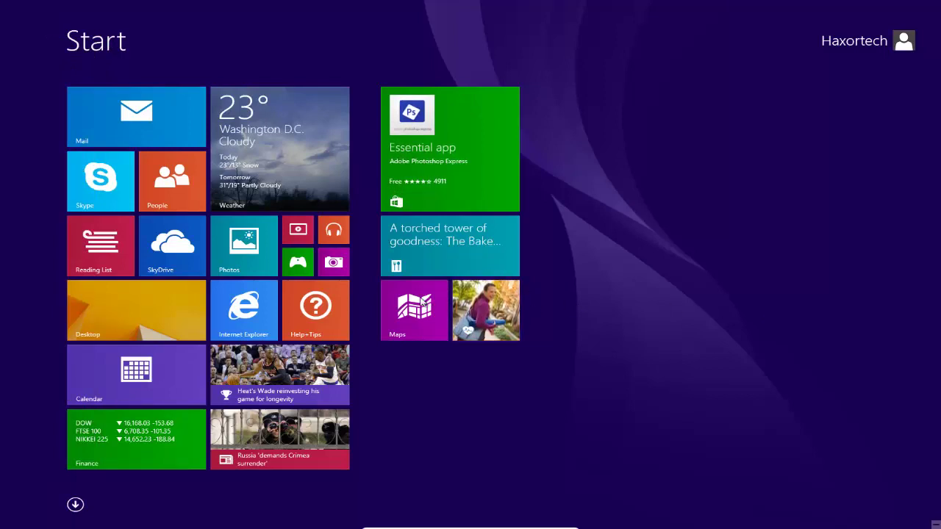
Reopen Internet Explorer, close it by pulling the full-screen app down off the screen, and return to the Start screen
{"action": "left_click", "coordinate": [230, 313]}
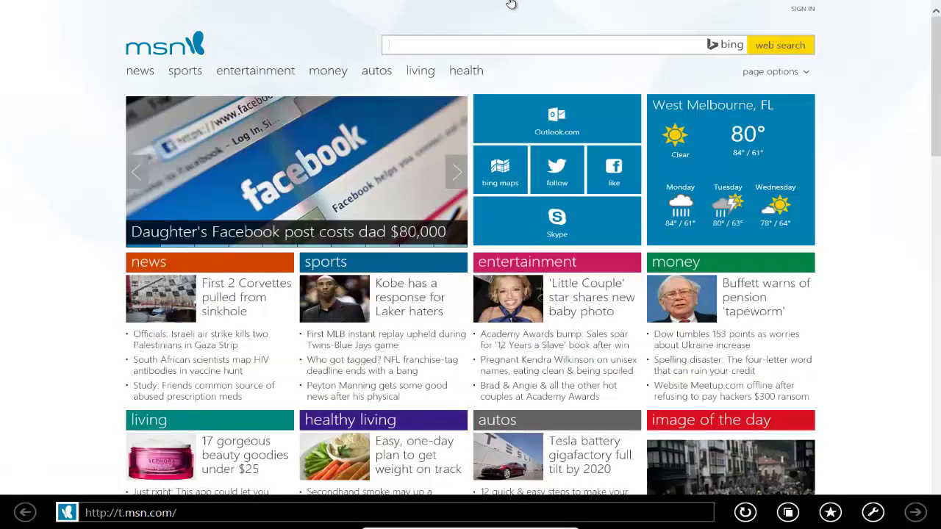
{"action": "left_click_drag", "start_coordinate": [511, 4], "coordinate": [499, 506]}
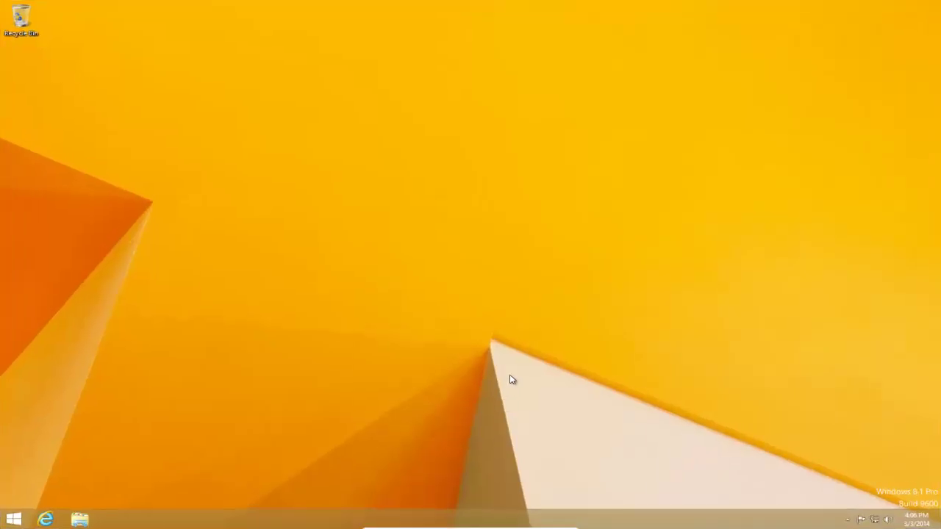
{"action": "key", "text": "super"}
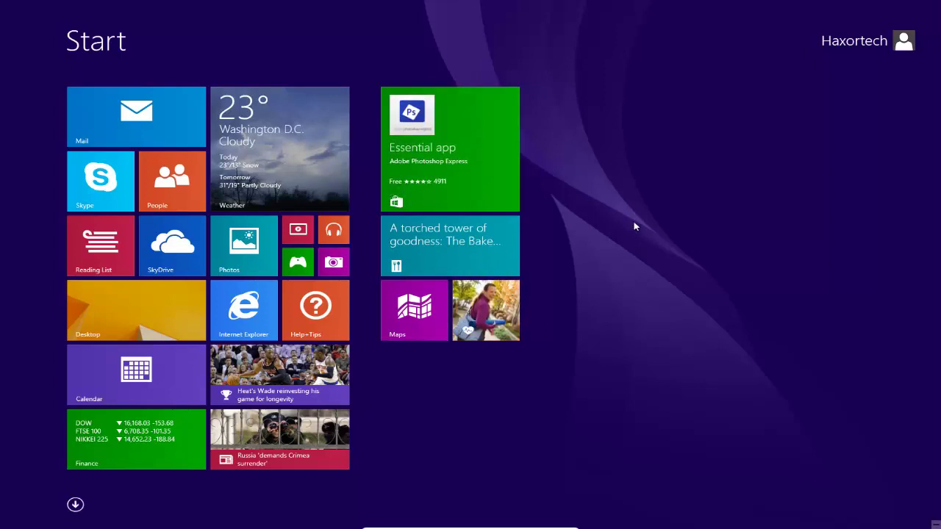
Examine the Share and Devices charms from the Start screen, and dismiss them
{"action": "mouse_move", "coordinate": [935, 57]}
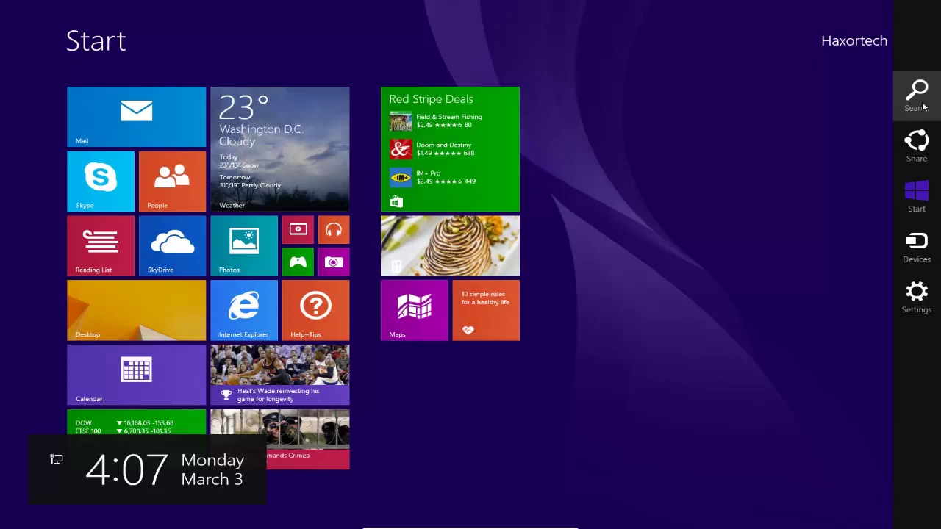
{"action": "left_click", "coordinate": [918, 145]}
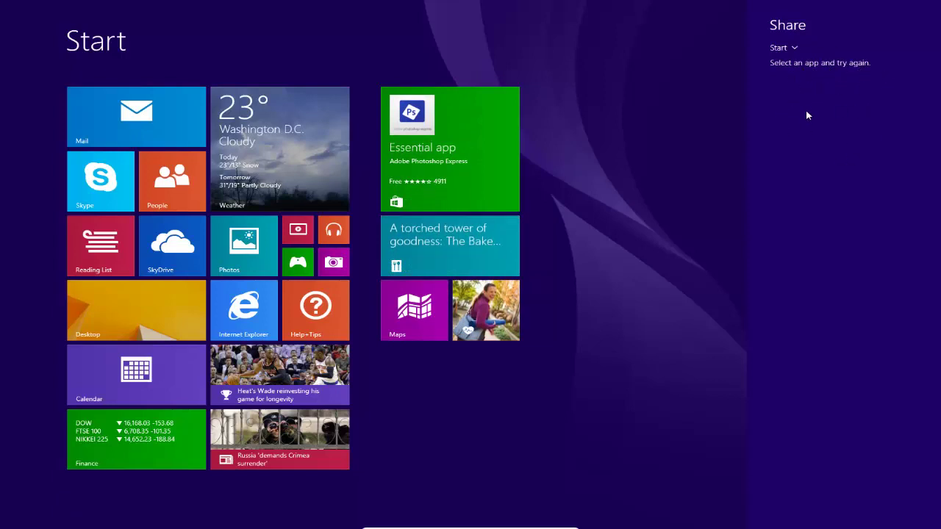
{"action": "mouse_move", "coordinate": [939, 526]}
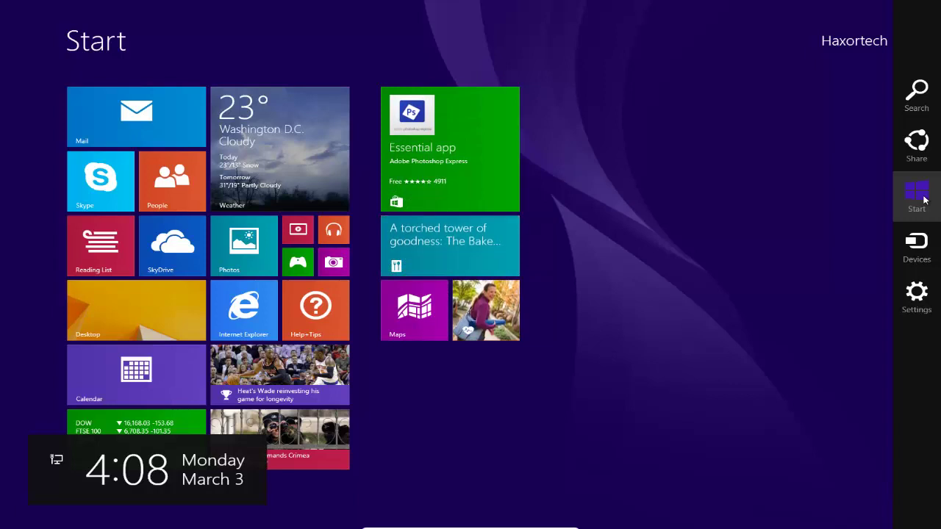
{"action": "left_click", "coordinate": [923, 254]}
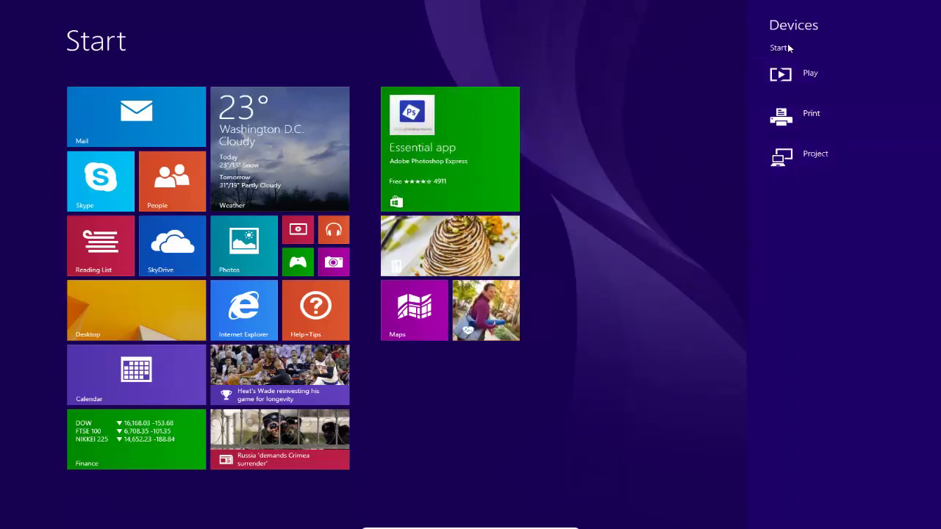
{"action": "left_click", "coordinate": [718, 90]}
Open the Settings charm and view its power options without choosing one
{"action": "mouse_move", "coordinate": [923, 291]}
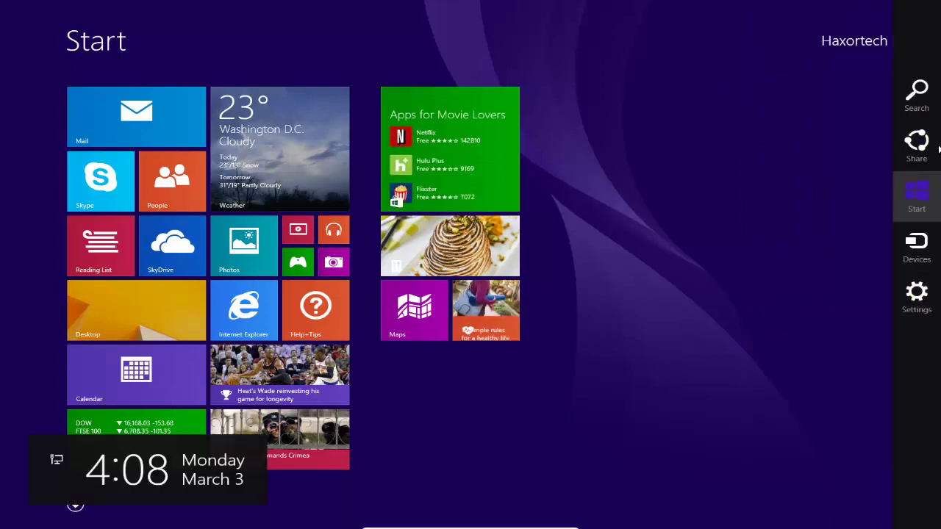
{"action": "left_click", "coordinate": [918, 292]}
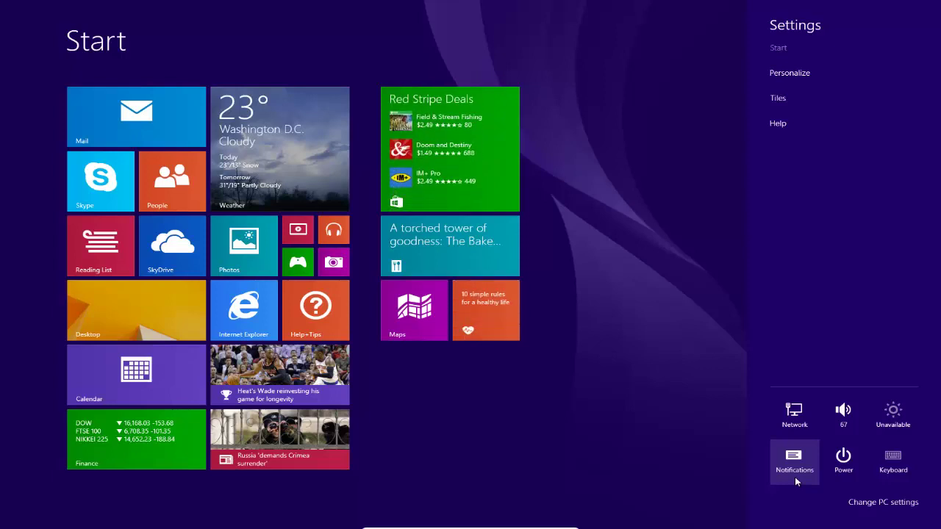
{"action": "left_click", "coordinate": [845, 460]}
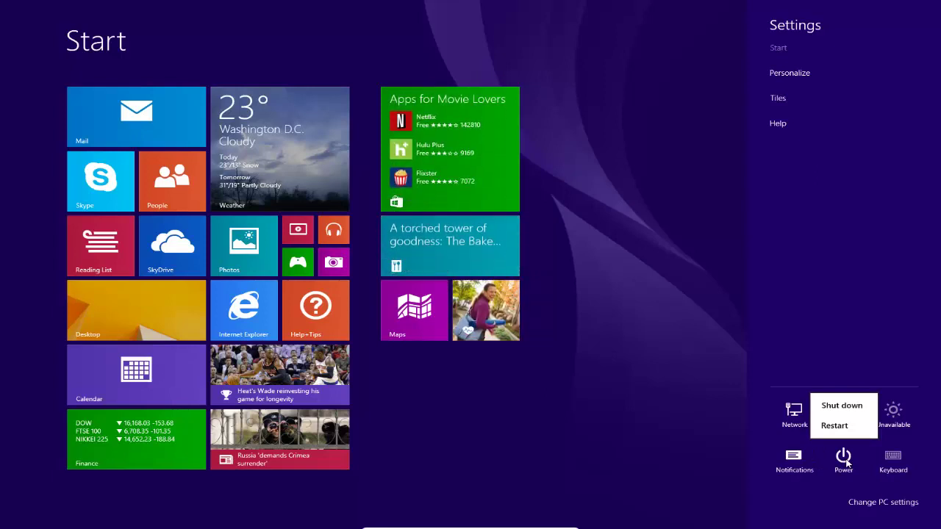
{"action": "left_click", "coordinate": [843, 459]}
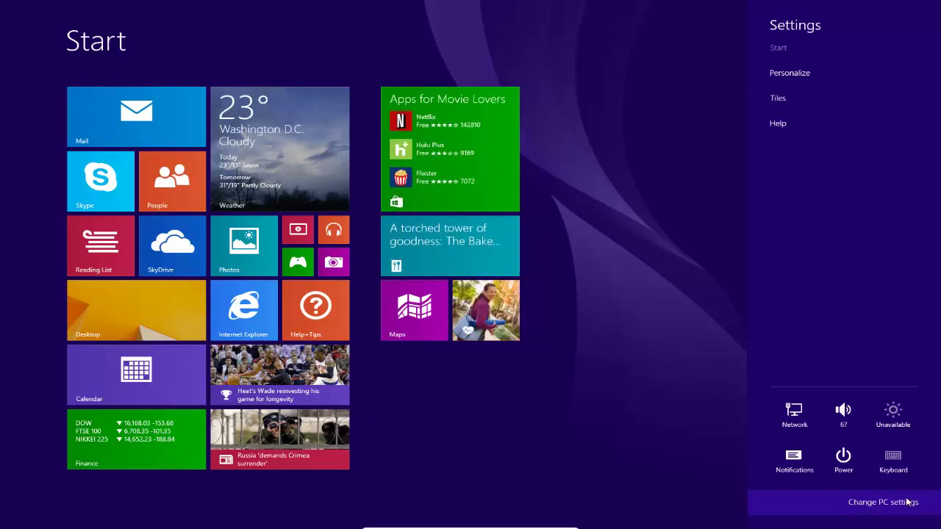
Open the PC and devices section of the full PC settings
{"action": "left_click", "coordinate": [874, 505]}
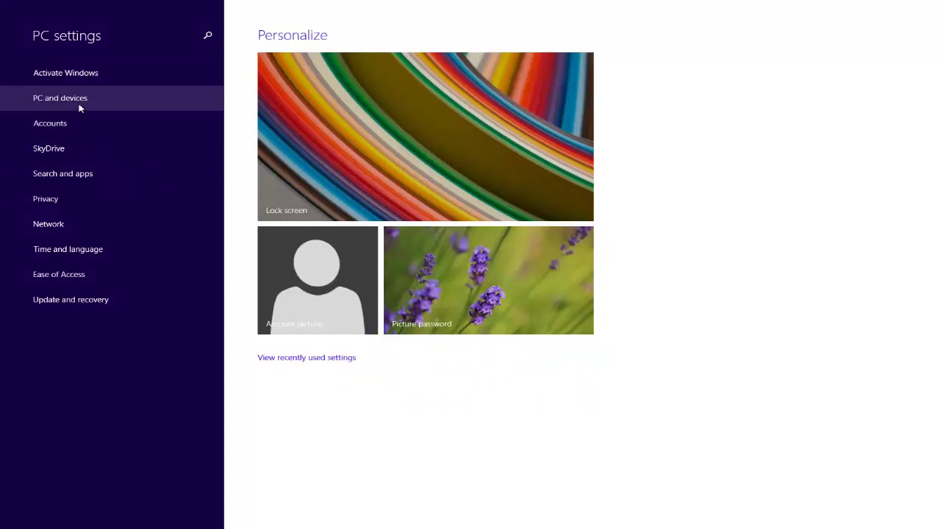
{"action": "left_click", "coordinate": [76, 105]}
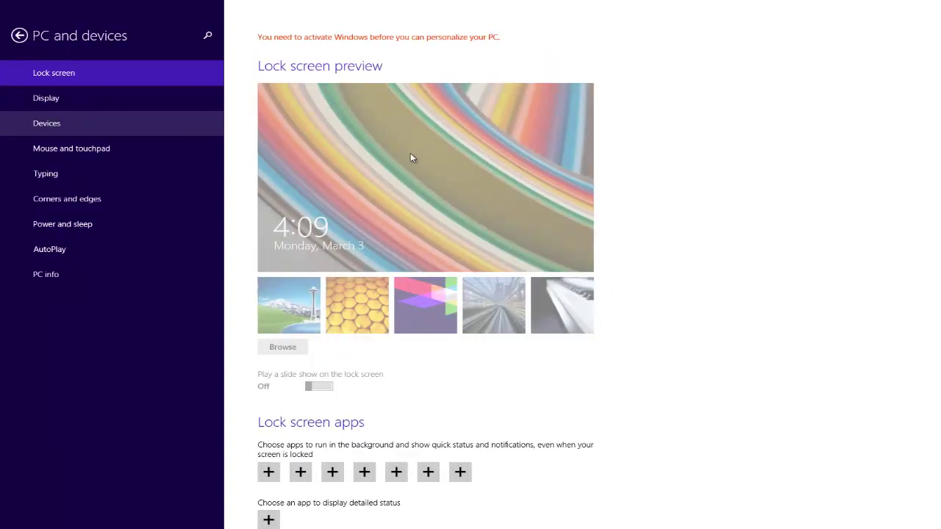
Examine the Lock screen, Display and Devices pages of PC and devices, and return to the Start screen
{"action": "scroll", "coordinate": [410, 153], "scroll_direction": "down", "scroll_amount": 1}
{"action": "scroll", "coordinate": [410, 157], "scroll_direction": "down", "scroll_amount": 1}
{"action": "scroll", "coordinate": [397, 153], "scroll_direction": "up", "scroll_amount": 2}
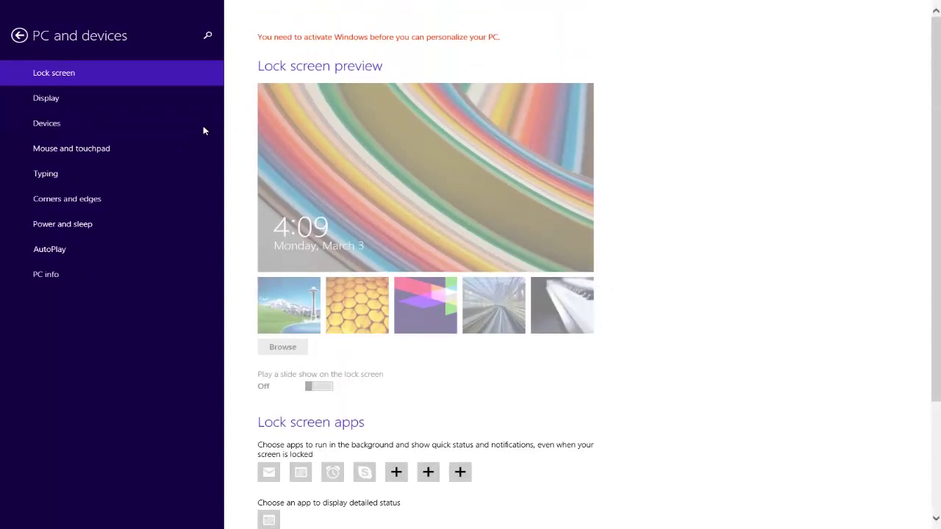
{"action": "left_click", "coordinate": [79, 99]}
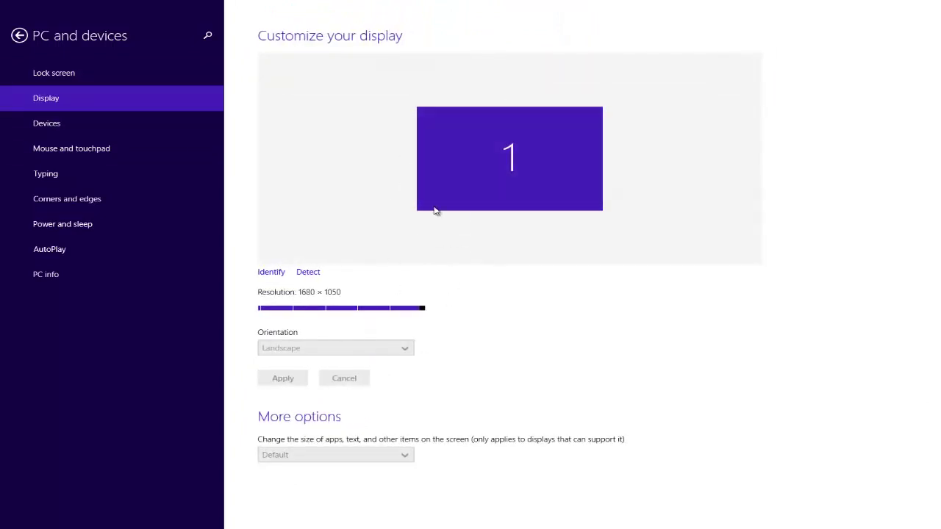
{"action": "left_click", "coordinate": [90, 127]}
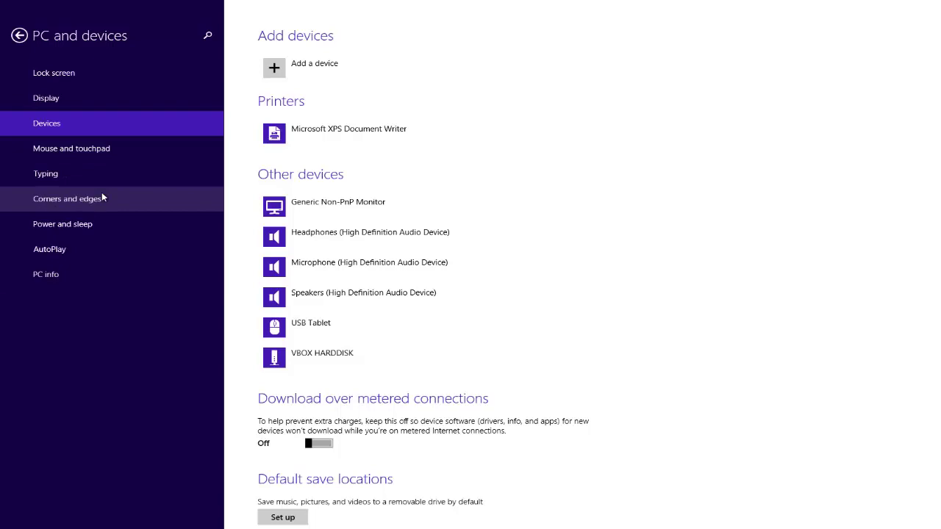
{"action": "key", "text": "super"}
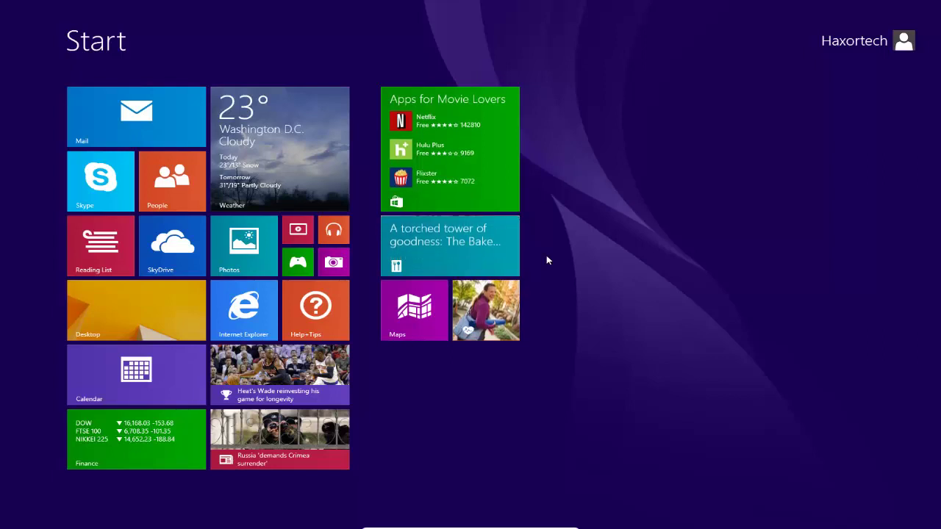
View the charms and Settings charm, examine the power options from the desktop without choosing one, and return to the Start screen
{"action": "key", "text": "super+c"}
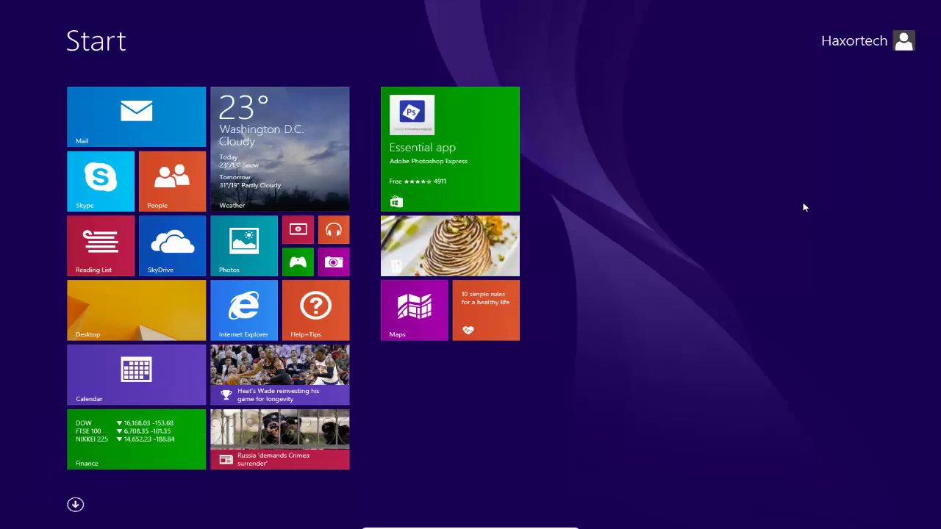
{"action": "key", "text": "super+i"}
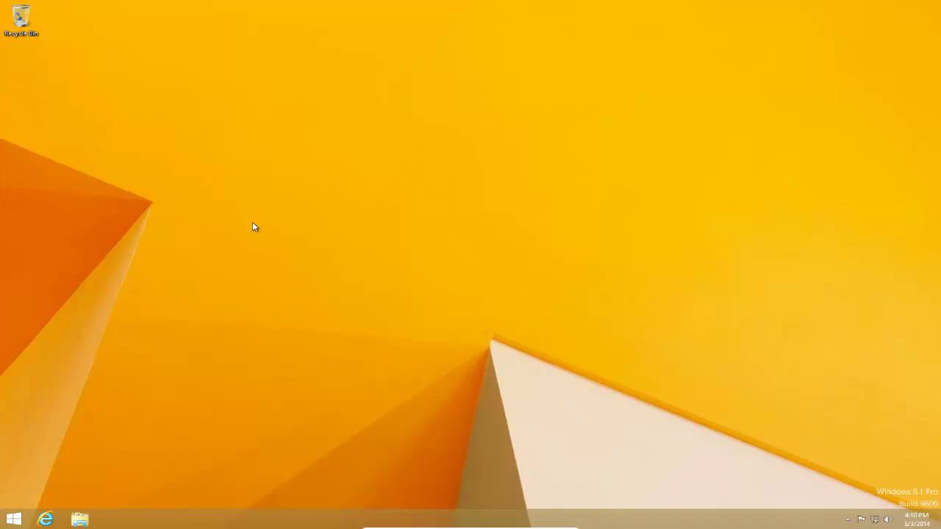
{"action": "key", "text": "super+i"}
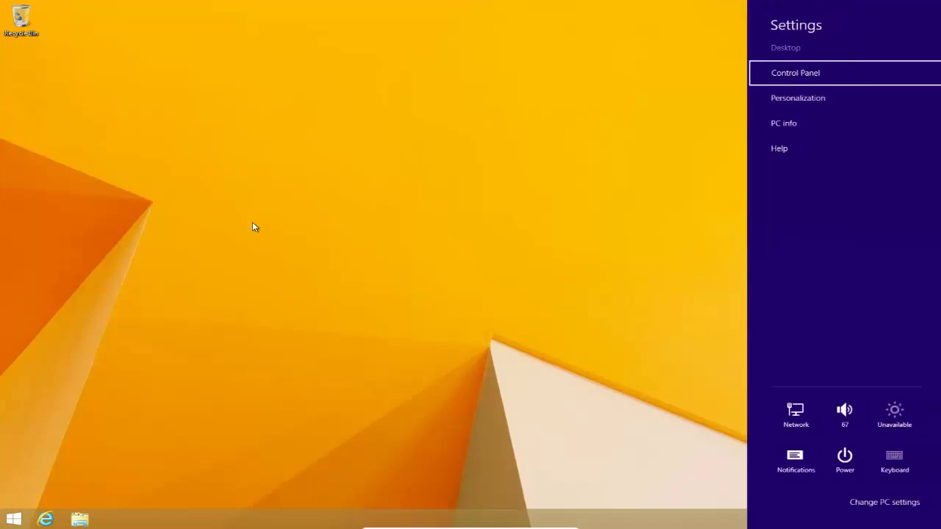
{"action": "left_click", "coordinate": [845, 457]}
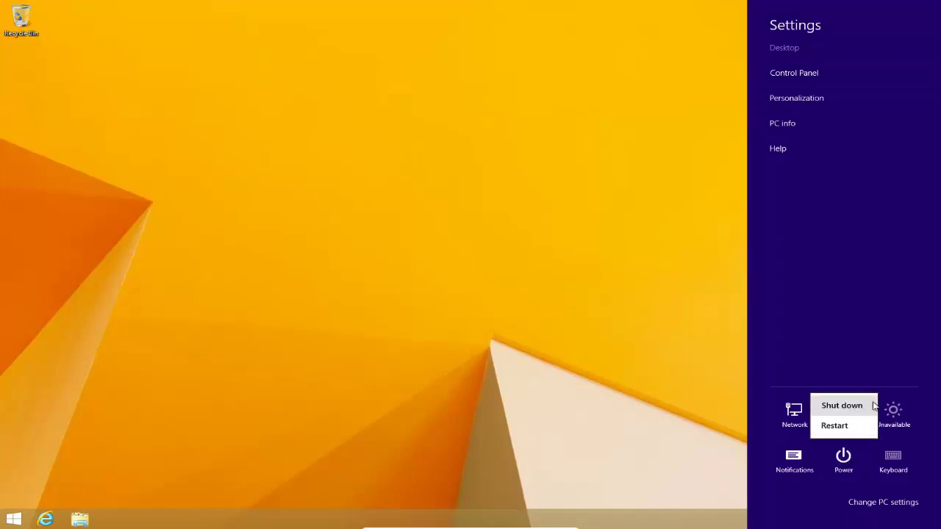
{"action": "key", "text": "super"}
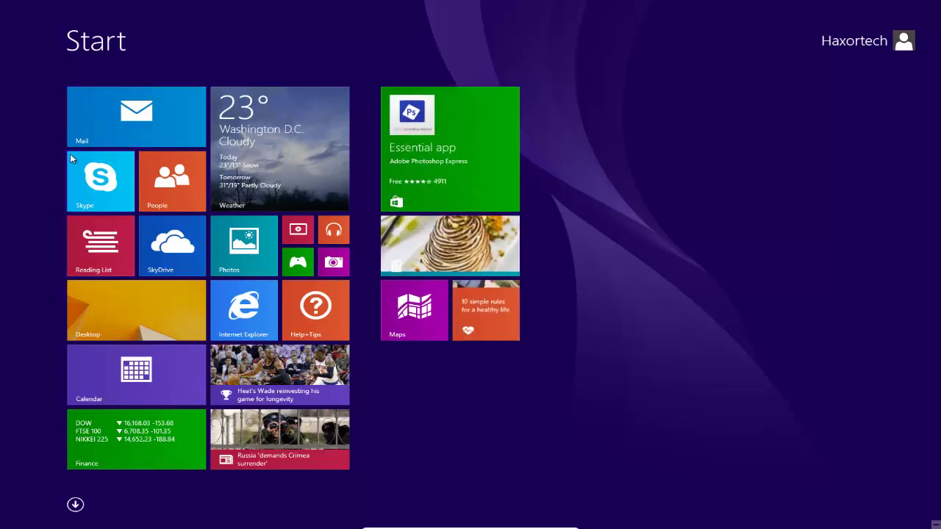
Resize the Mail tile on the Start screen to Small
{"action": "right_click", "coordinate": [105, 116]}
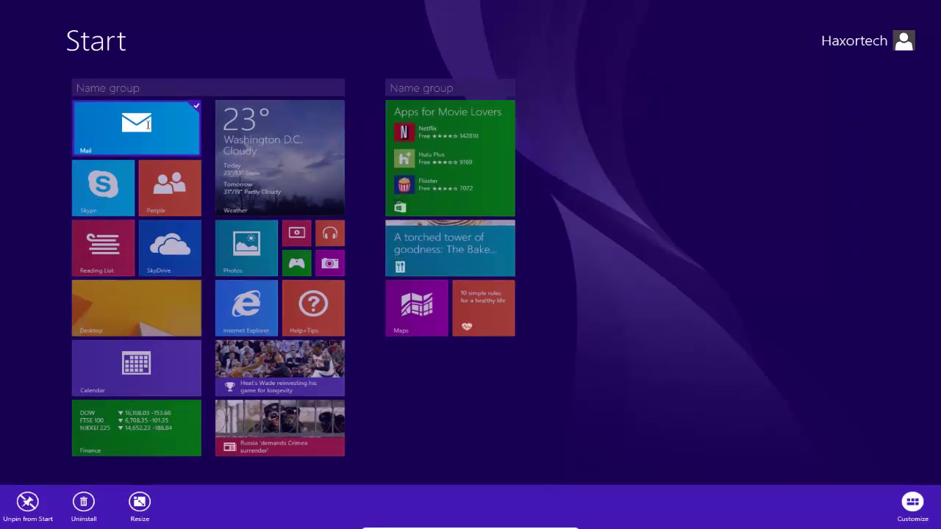
{"action": "left_click", "coordinate": [142, 504]}
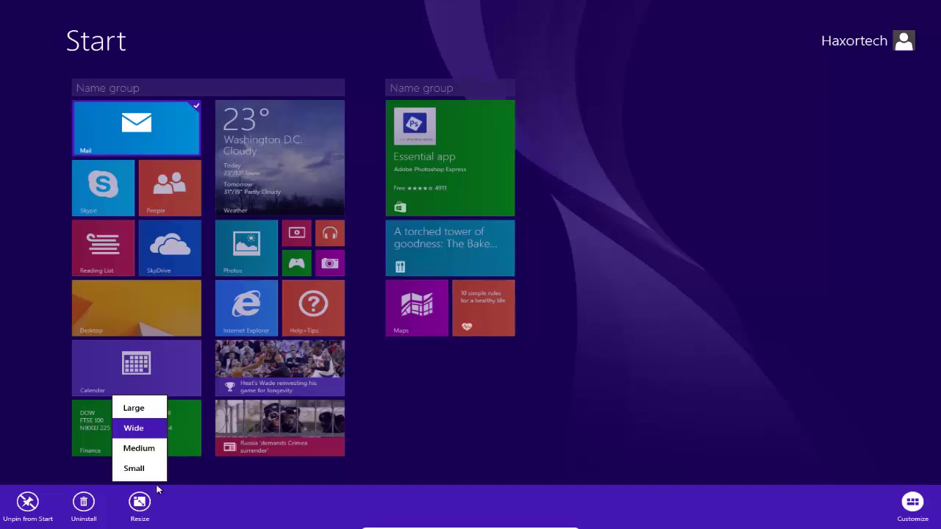
{"action": "left_click", "coordinate": [143, 469]}
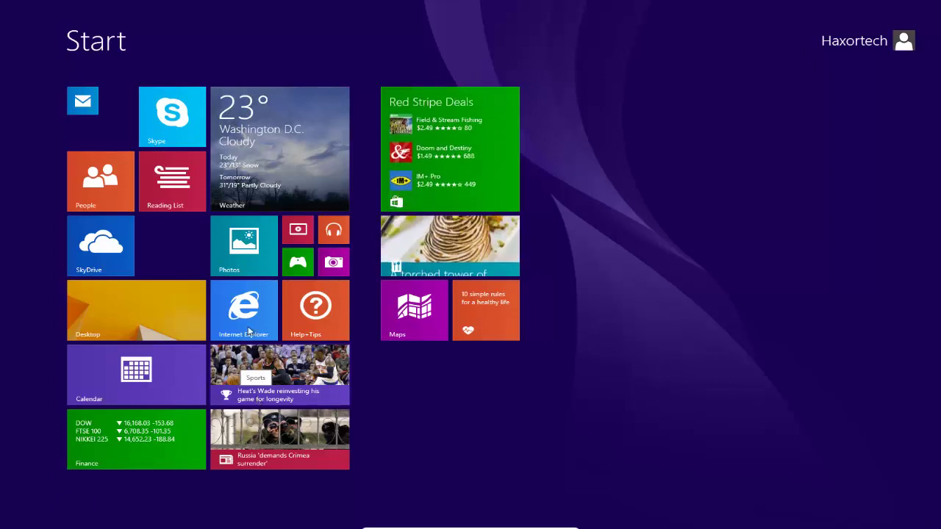
Resize the Skype tile to Wide
{"action": "right_click", "coordinate": [176, 125]}
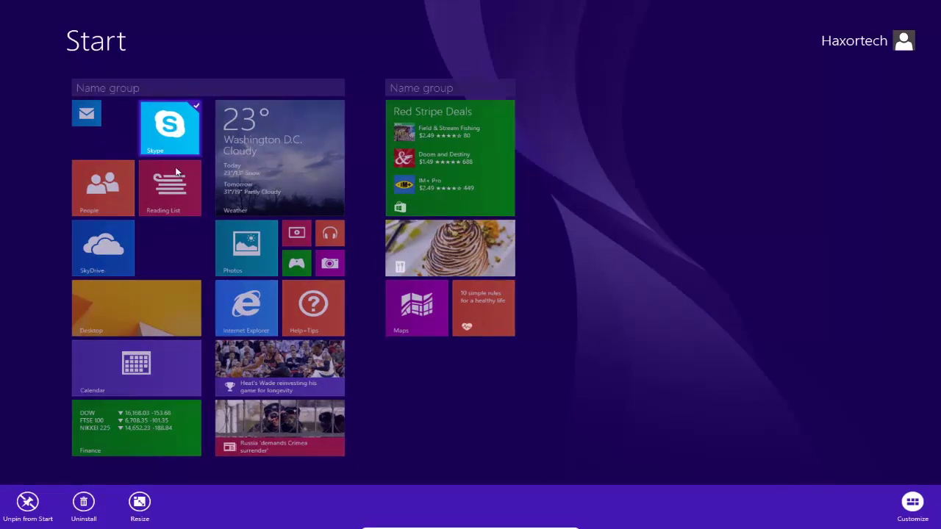
{"action": "left_click", "coordinate": [142, 502]}
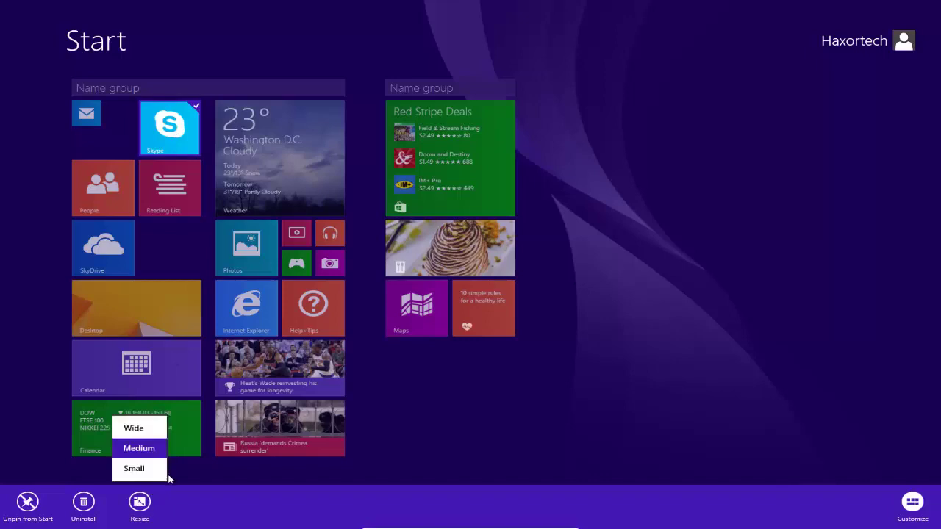
{"action": "left_click", "coordinate": [143, 427]}
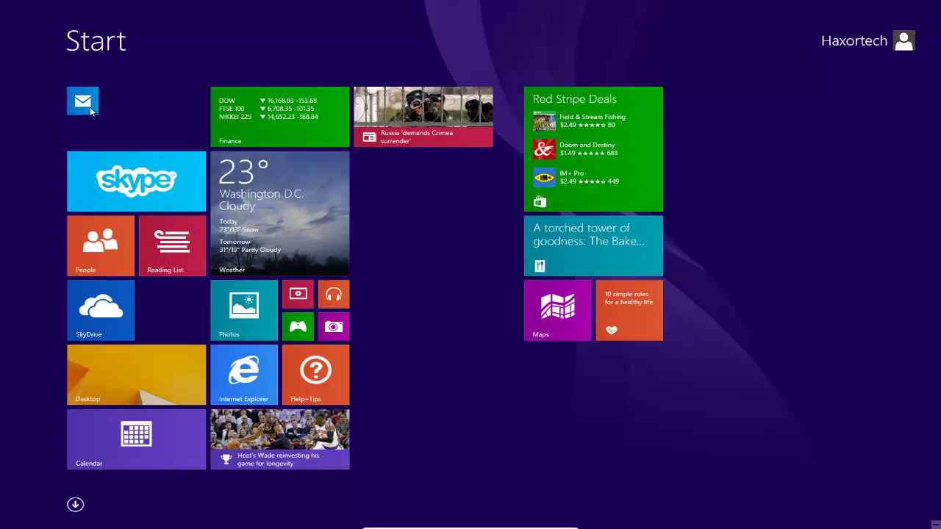
Move the small Mail tile below Maps in the second group, and the Camera tile beside Help+Tips
{"action": "left_click_drag", "start_coordinate": [86, 107], "coordinate": [330, 145]}
{"action": "left_click_drag", "start_coordinate": [389, 144], "coordinate": [479, 366]}
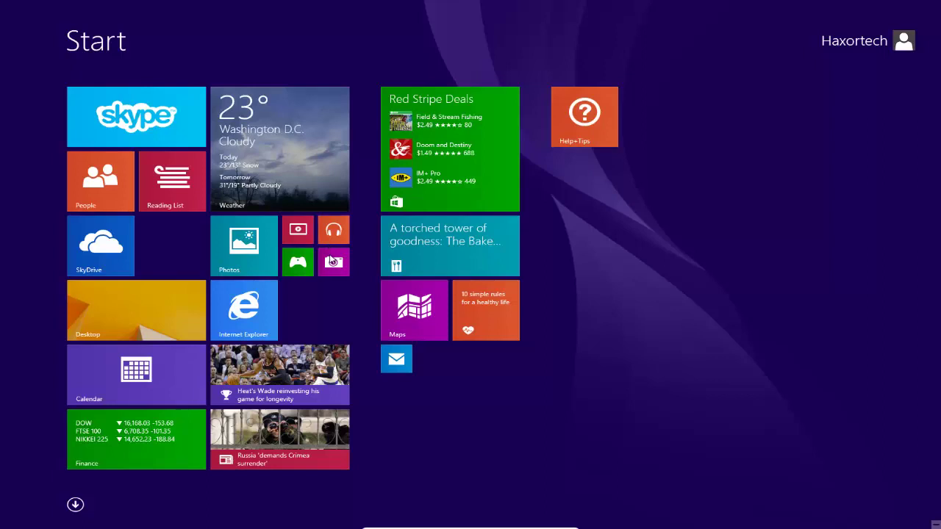
{"action": "left_click_drag", "start_coordinate": [330, 258], "coordinate": [599, 185]}
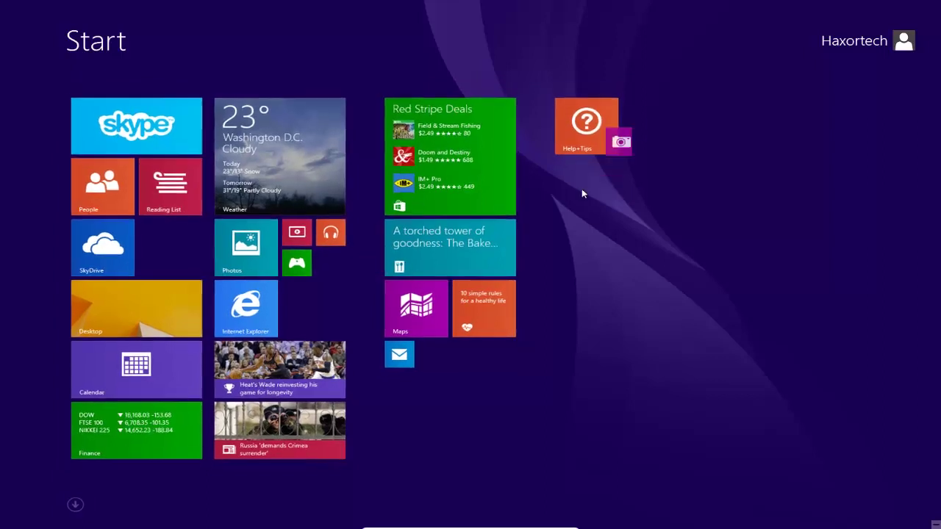
Move the Music, News, Sports and Finance tiles into separate new groups at the far end of the Start screen
{"action": "left_click_drag", "start_coordinate": [332, 230], "coordinate": [764, 138]}
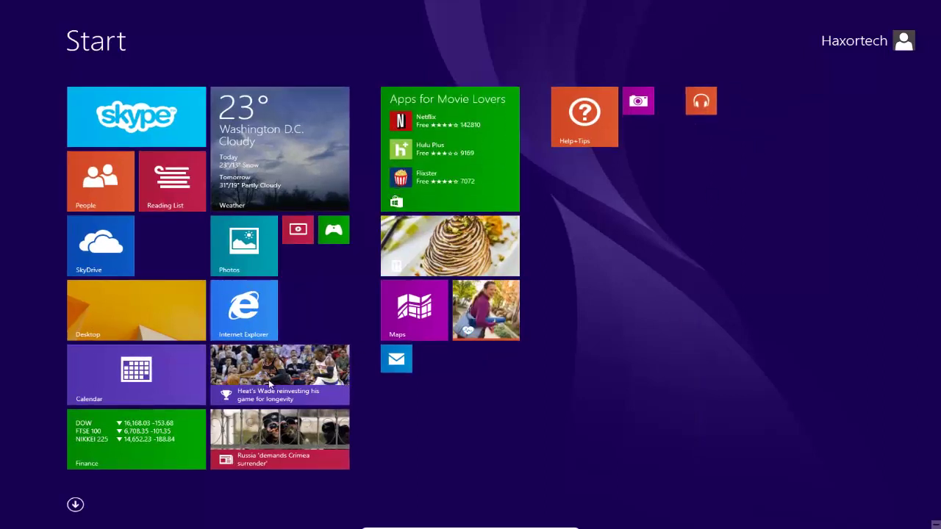
{"action": "left_click_drag", "start_coordinate": [284, 449], "coordinate": [890, 158]}
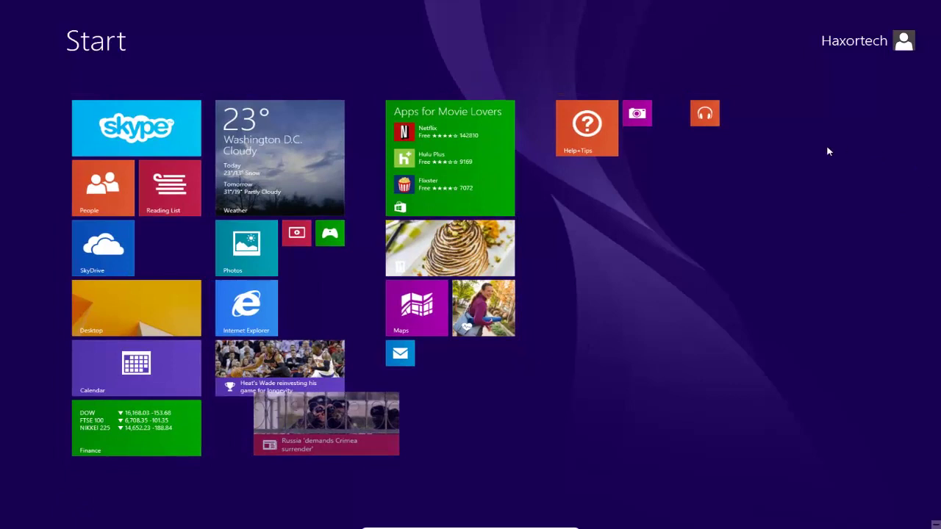
{"action": "left_click_drag", "start_coordinate": [825, 151], "coordinate": [846, 147]}
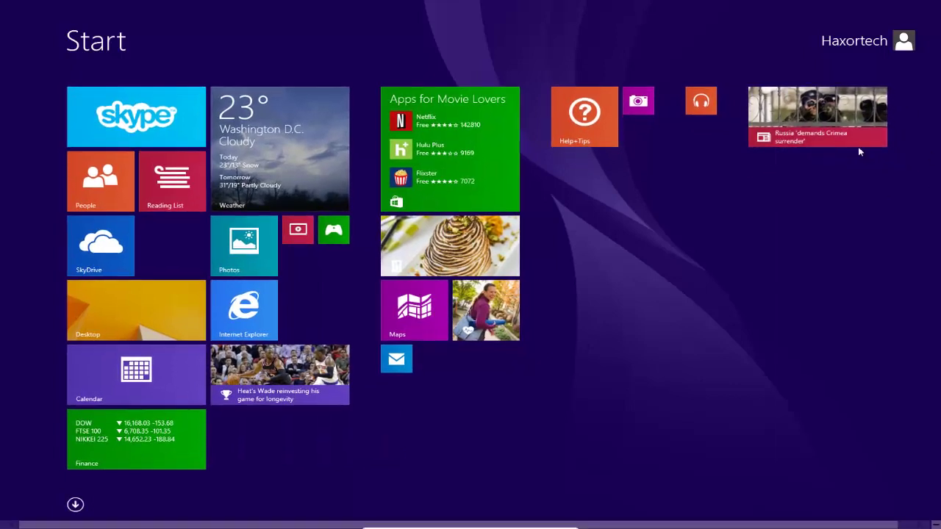
{"action": "left_click_drag", "start_coordinate": [282, 382], "coordinate": [937, 155]}
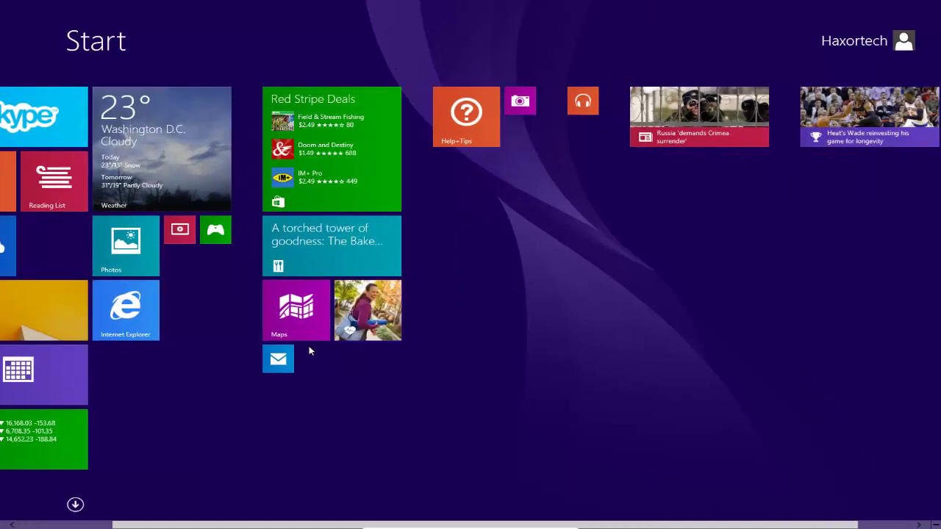
{"action": "left_click_drag", "start_coordinate": [68, 423], "coordinate": [938, 149]}
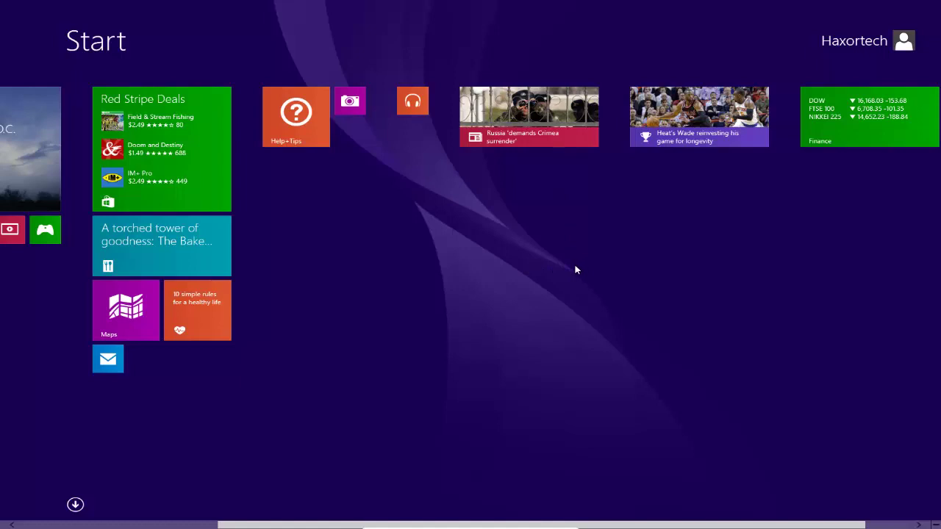
Look over the rearranged tile groups across the full width of the Start screen
{"action": "scroll", "coordinate": [577, 267], "scroll_direction": "down", "scroll_amount": 1}
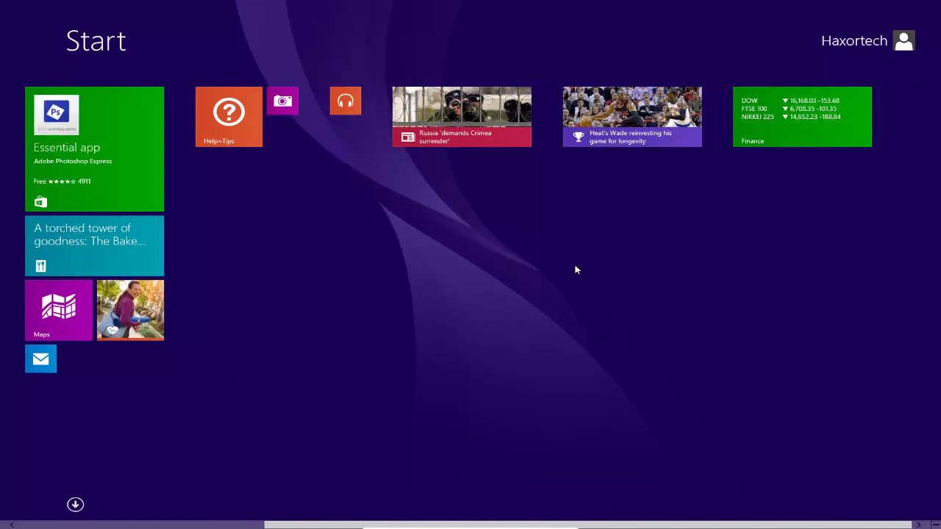
{"action": "scroll", "coordinate": [575, 270], "scroll_direction": "up", "scroll_amount": 1}
{"action": "scroll", "coordinate": [575, 269], "scroll_direction": "up", "scroll_amount": 3}
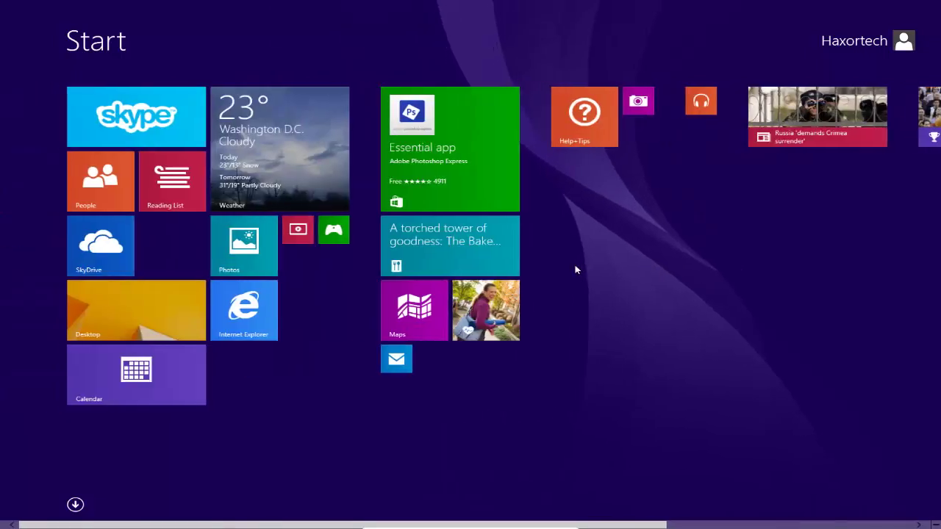
{"action": "scroll", "coordinate": [575, 270], "scroll_direction": "down", "scroll_amount": 2}
{"action": "scroll", "coordinate": [575, 270], "scroll_direction": "up", "scroll_amount": 2}
{"action": "scroll", "coordinate": [576, 270], "scroll_direction": "down", "scroll_amount": 4}
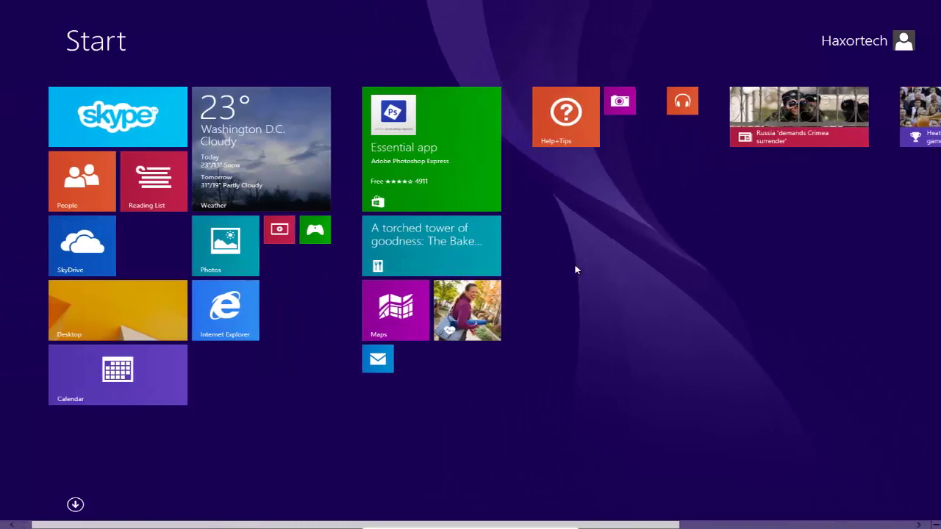
{"action": "scroll", "coordinate": [575, 270], "scroll_direction": "up", "scroll_amount": 4}
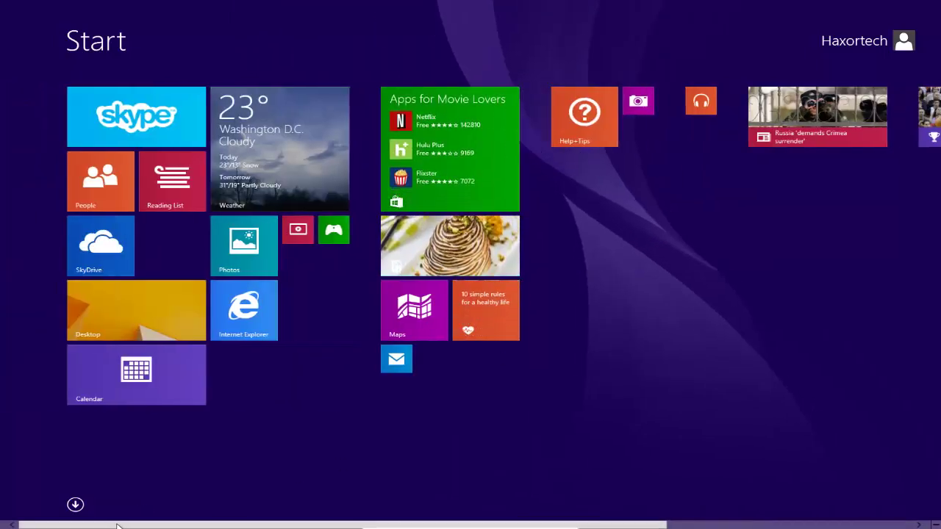
{"action": "left_click_drag", "start_coordinate": [221, 525], "coordinate": [34, 489]}
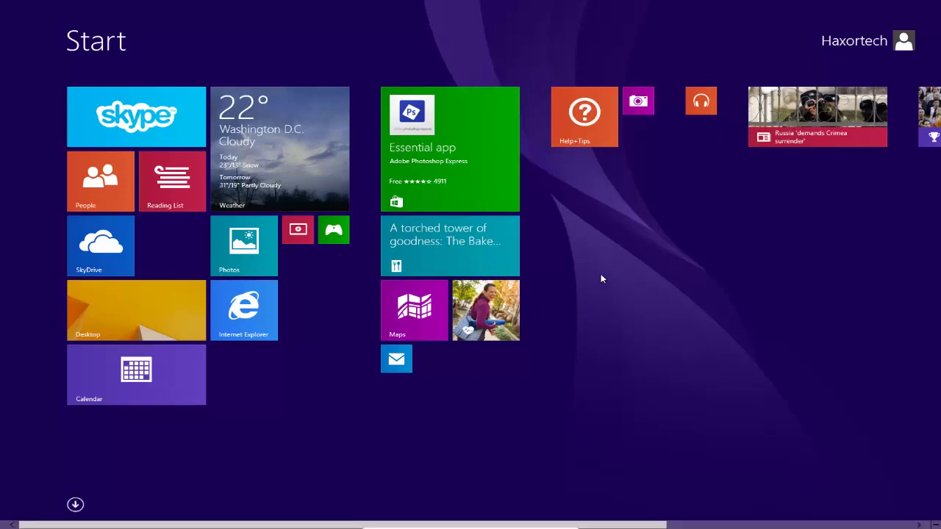
Try to pin the desktop's Internet Explorer shortcut to Start, review its shortcut options again, and return to the Start screen
{"action": "left_click", "coordinate": [135, 314]}
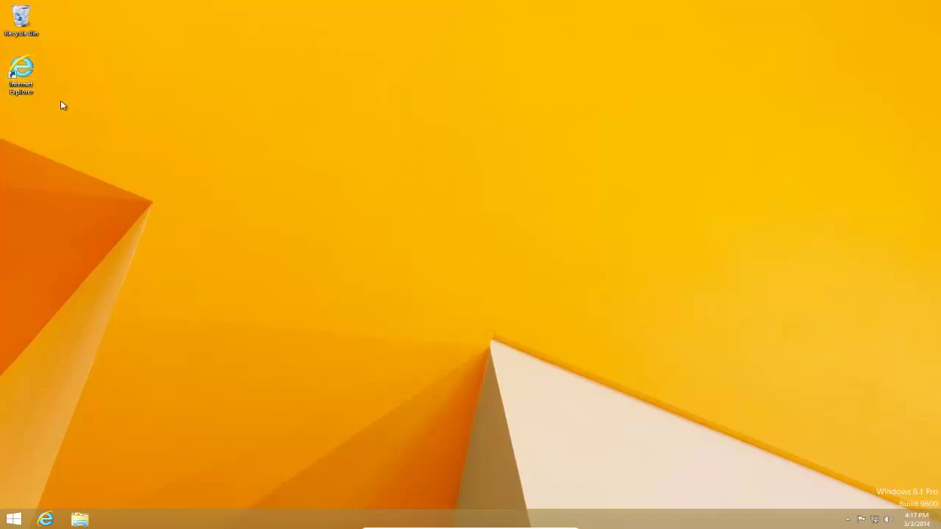
{"action": "right_click", "coordinate": [17, 67]}
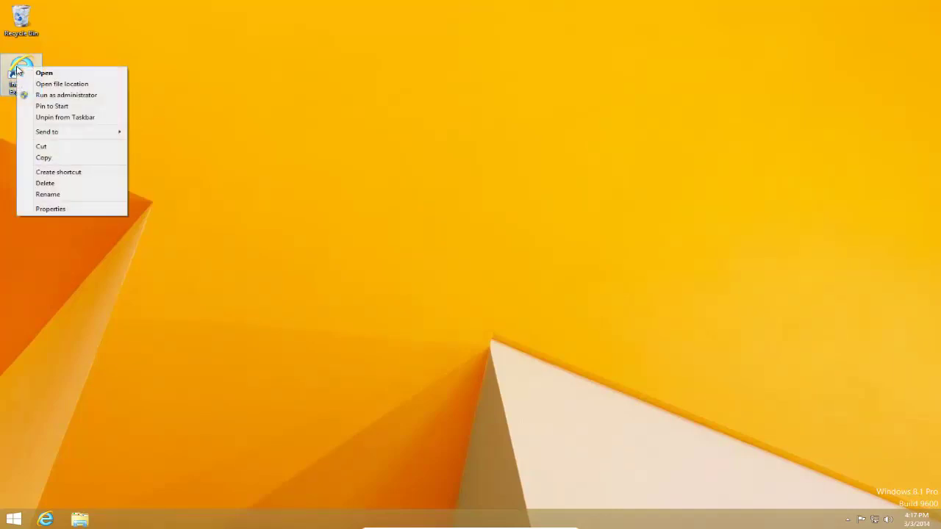
{"action": "left_click", "coordinate": [65, 110]}
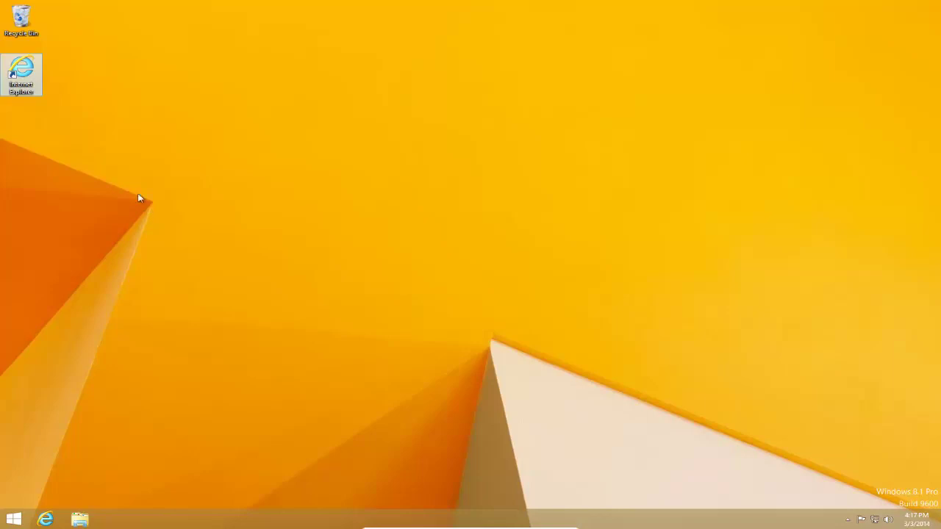
{"action": "right_click", "coordinate": [24, 70]}
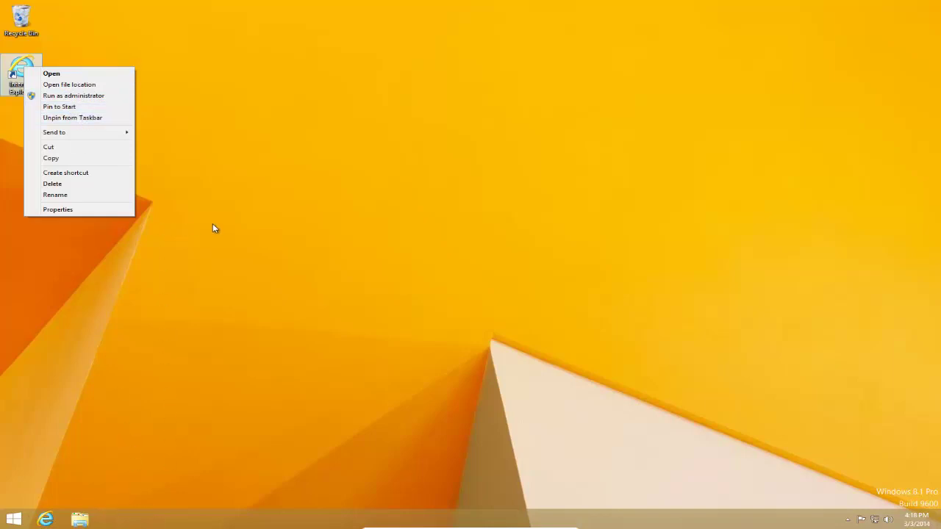
{"action": "key", "text": "super"}
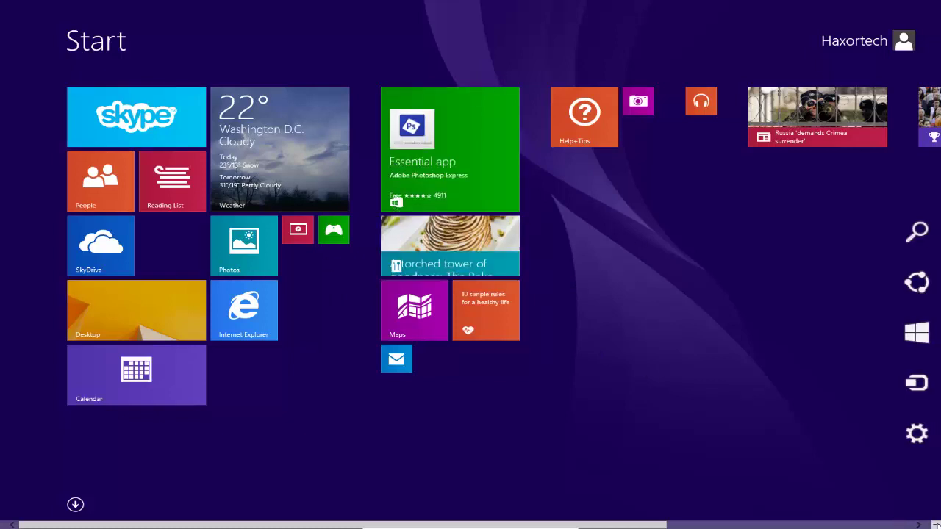
Zoom the Start screen out to the overview of all tile groups, try to rearrange the groups, and zoom back in
{"action": "left_click", "coordinate": [936, 525]}
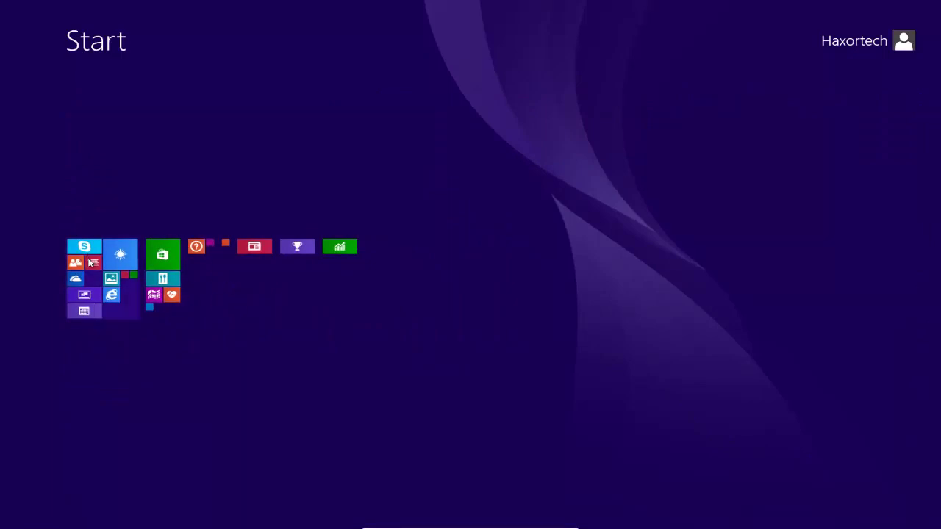
{"action": "left_click_drag", "start_coordinate": [107, 242], "coordinate": [118, 272]}
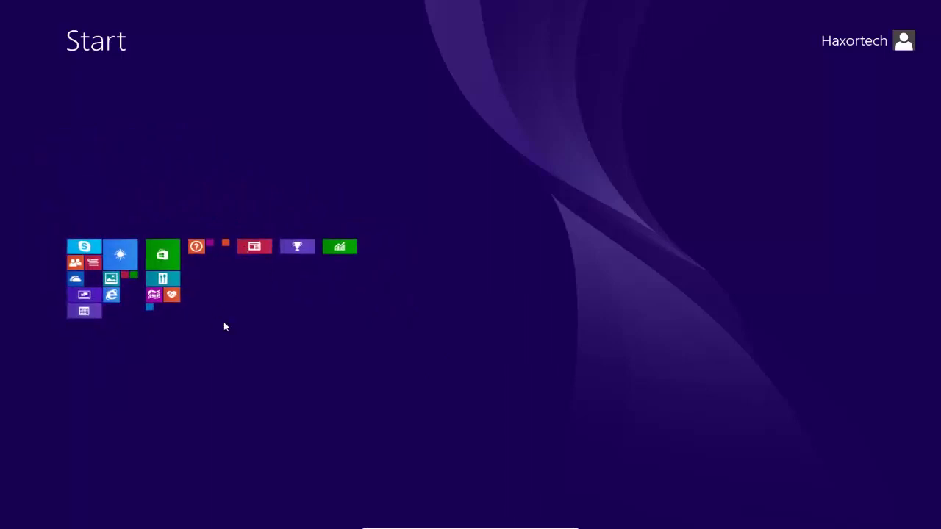
{"action": "scroll", "coordinate": [260, 354], "scroll_direction": "up", "scroll_amount": 1}
{"action": "scroll", "coordinate": [316, 324], "scroll_direction": "down", "scroll_amount": 1}
{"action": "scroll", "coordinate": [222, 277], "scroll_direction": "up", "scroll_amount": 1}
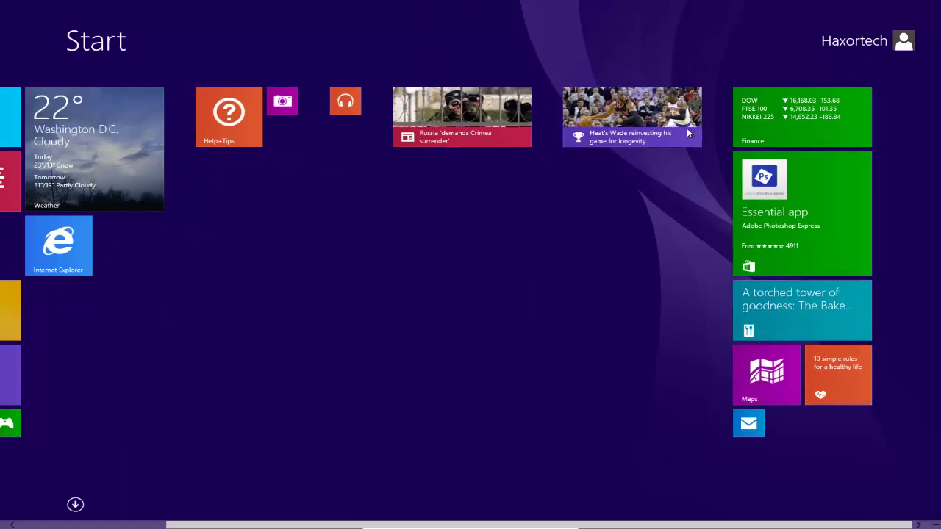
Move the Finance tile out of its group into a new group at the far end of the Start screen
{"action": "left_click", "coordinate": [794, 114]}
{"action": "left_click_drag", "start_coordinate": [793, 114], "coordinate": [939, 114]}
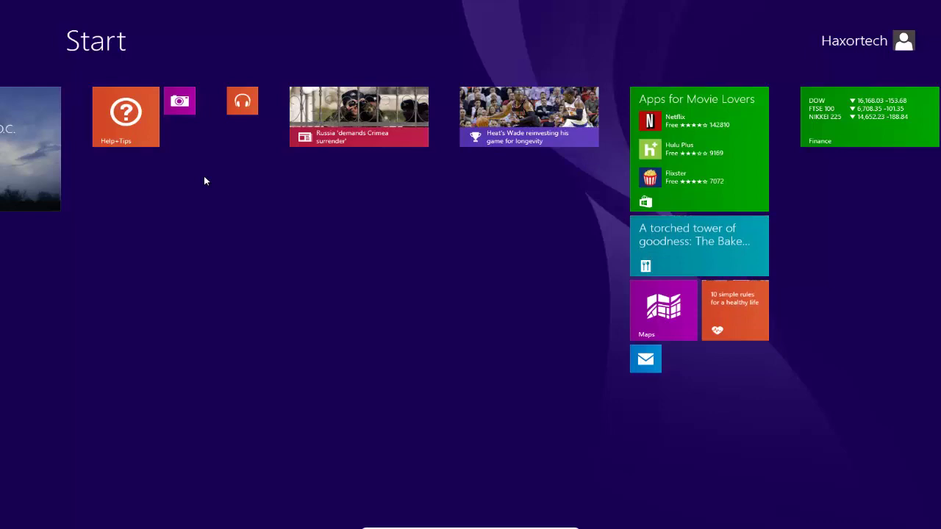
{"action": "scroll", "coordinate": [203, 181], "scroll_direction": "up", "scroll_amount": 3}
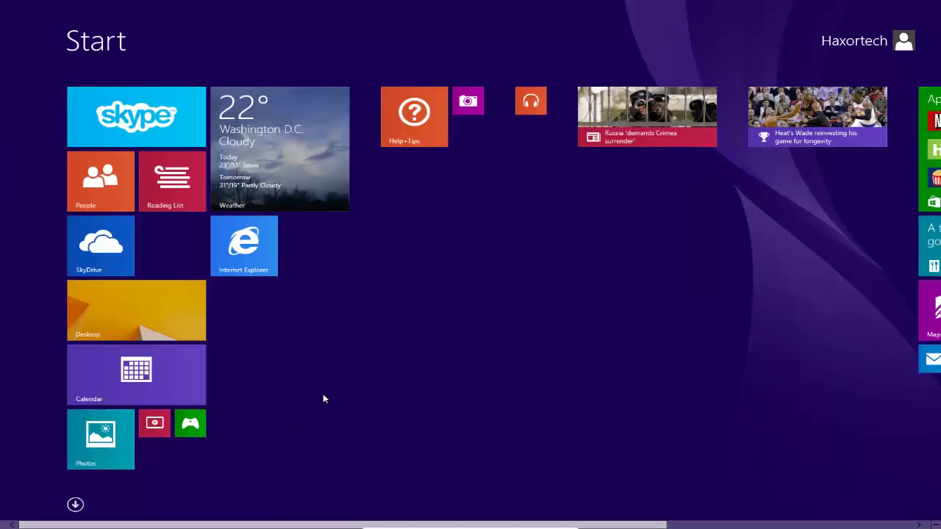
Switch to the desktop, view the Start button's menu of system tools, and return to the Start screen
{"action": "key", "text": "super"}
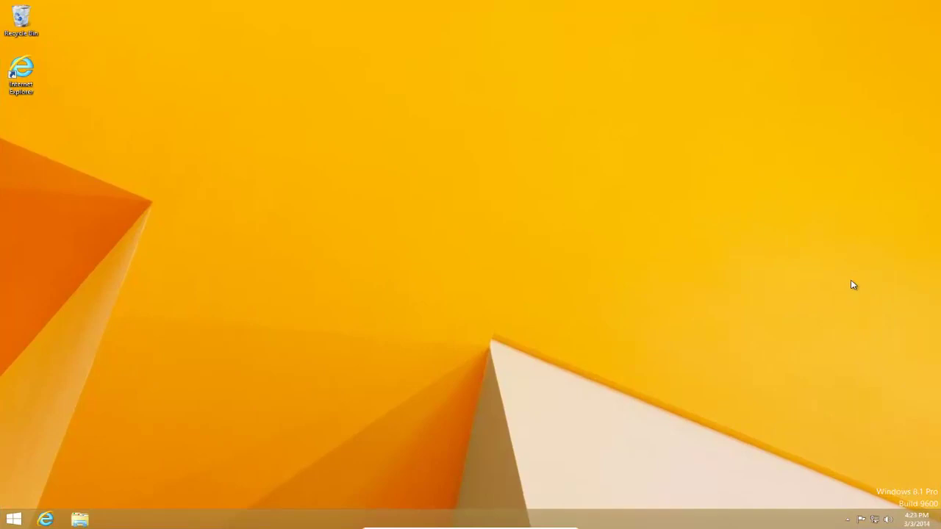
{"action": "key", "text": "super+x"}
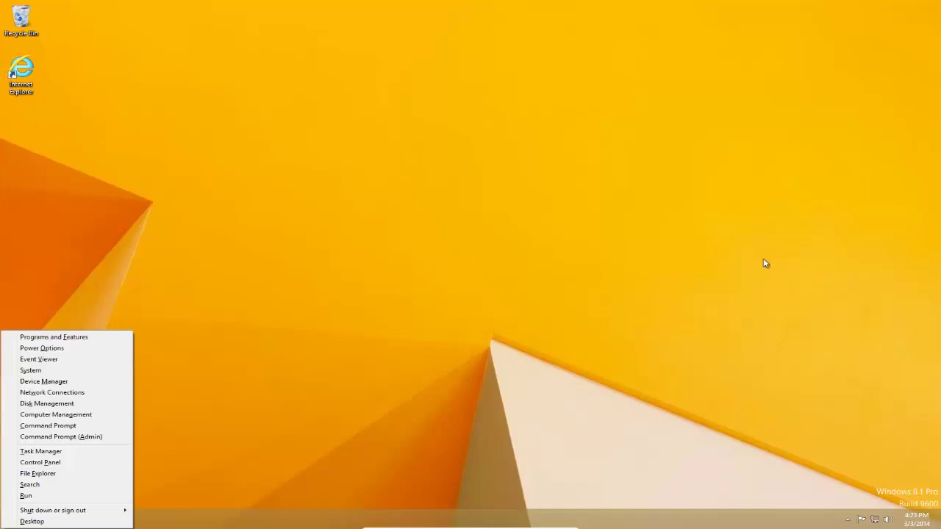
{"action": "key", "text": "Escape"}
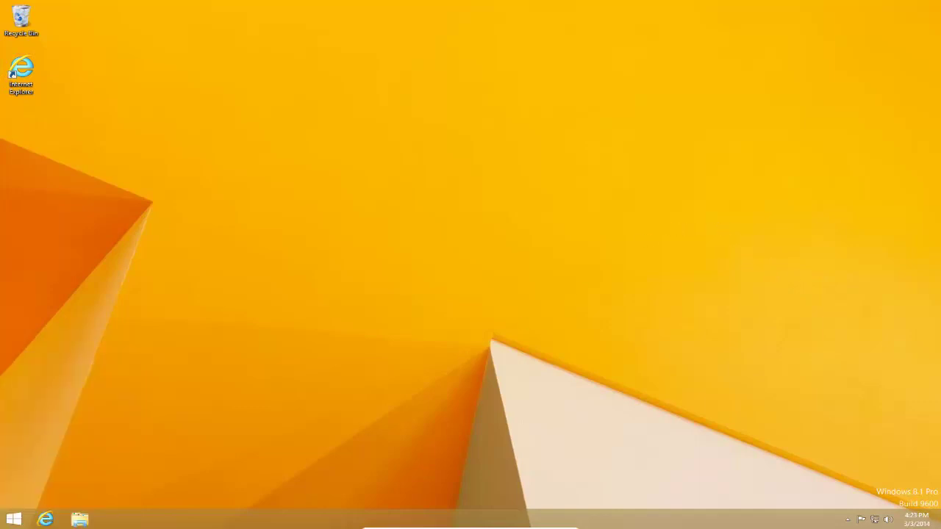
{"action": "right_click", "coordinate": [14, 520]}
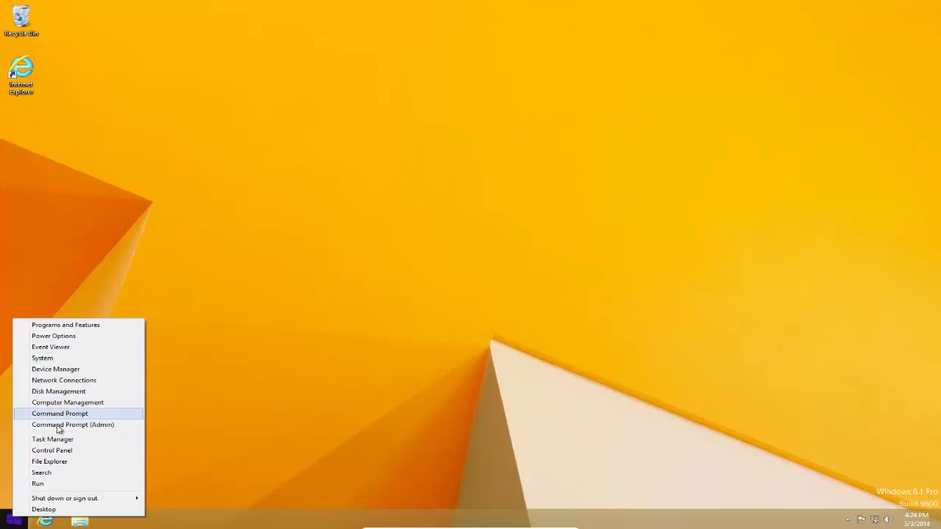
{"action": "key", "text": "super"}
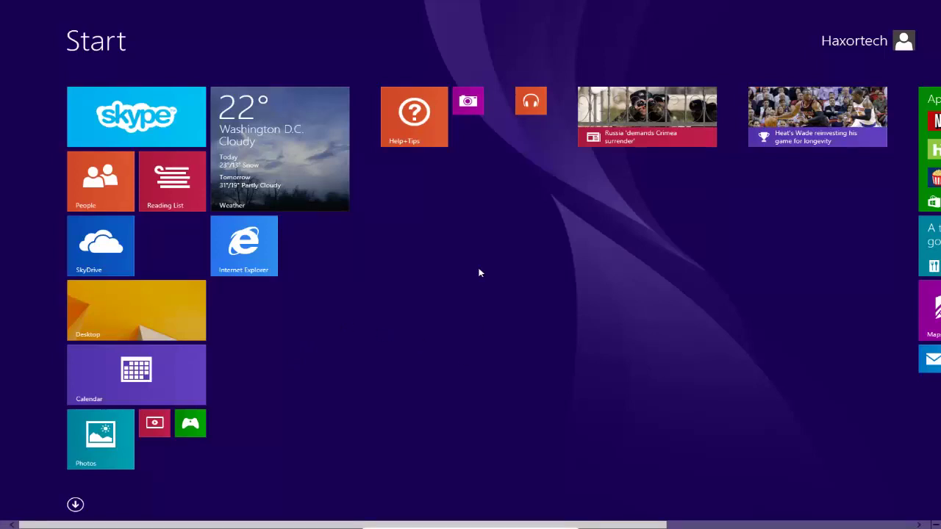
Cycle through the app switcher's Desktop, PC settings and Start entries and switch to the desktop
{"action": "mouse_move", "coordinate": [1, 3]}
{"action": "key", "text": "super+Tab"}
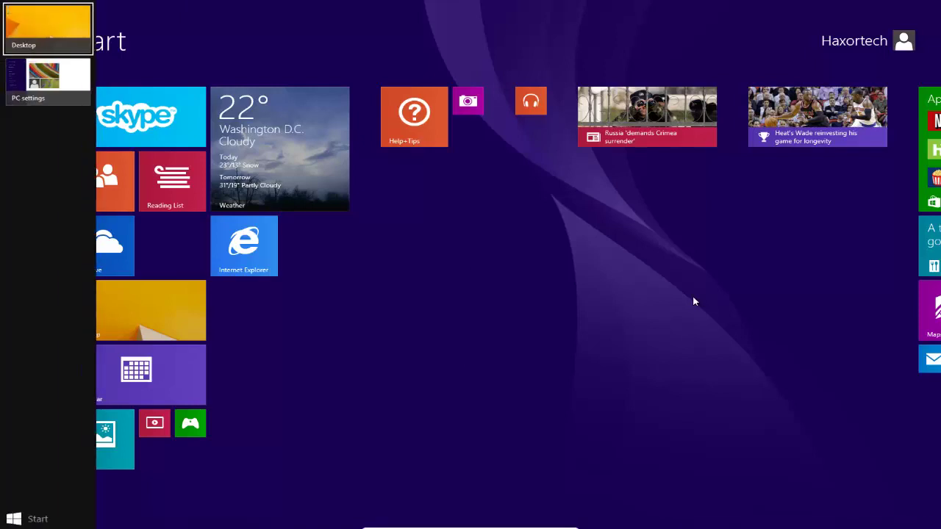
{"action": "key", "text": "super+Tab"}
{"action": "key", "text": "super+Tab"}
{"action": "key", "text": "super+Tab"}
{"action": "key", "text": "super+Tab"}
{"action": "key", "text": "super+Tab"}
{"action": "key", "text": "super+Tab"}
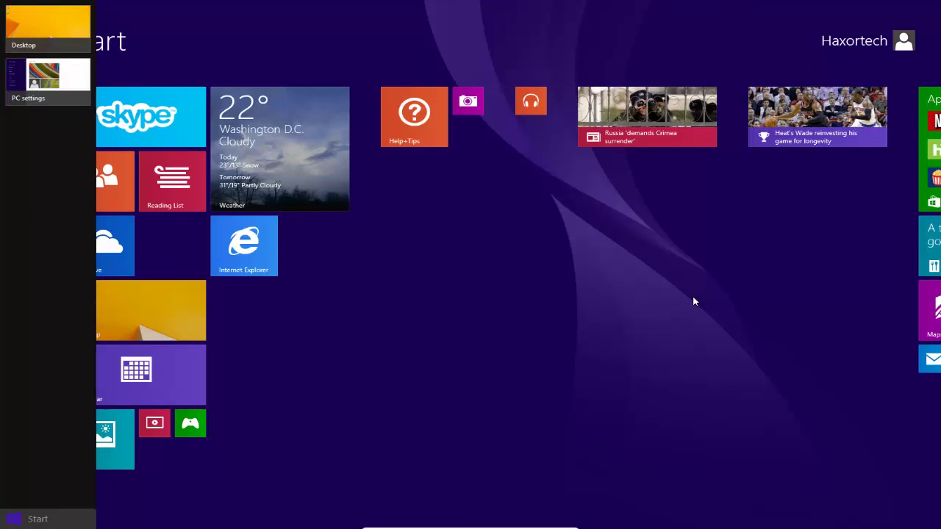
{"action": "key", "text": "super+Tab"}
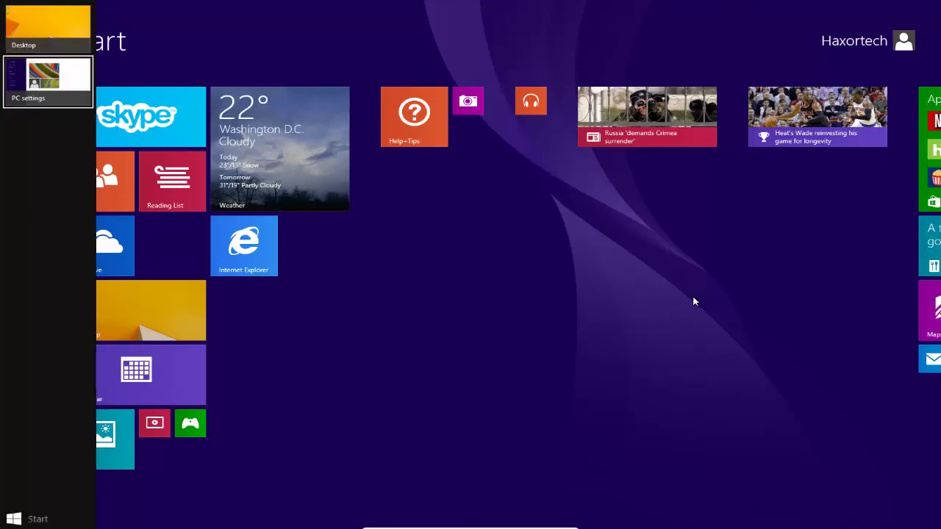
{"action": "key", "text": "super+Tab"}
{"action": "key", "text": "super+Tab"}
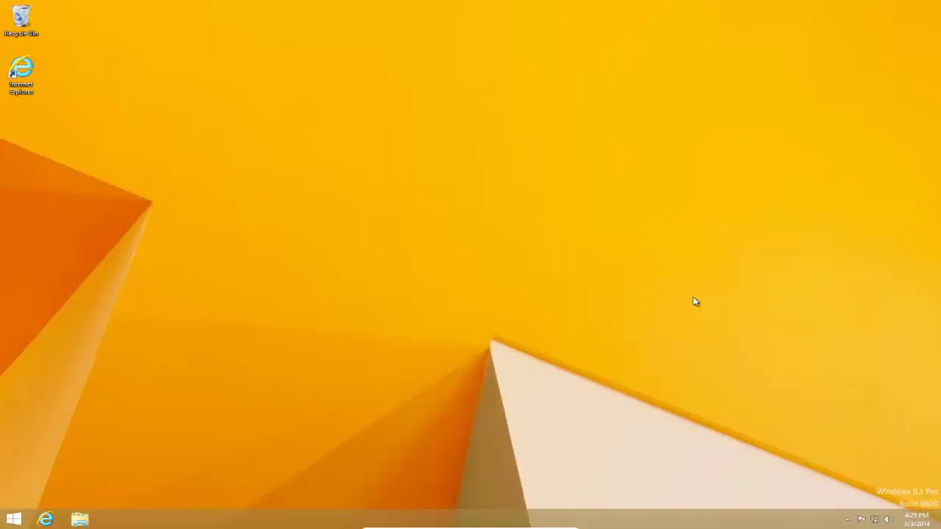
Open the News app from the Start screen and return to the desktop
{"action": "key", "text": "super"}
{"action": "left_click", "coordinate": [642, 115]}
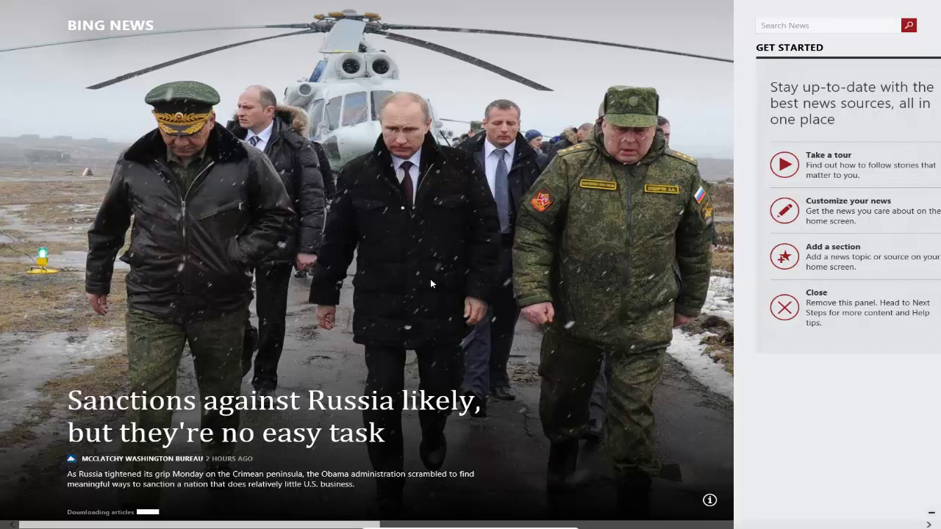
{"action": "key", "text": "super"}
{"action": "left_click", "coordinate": [126, 311]}
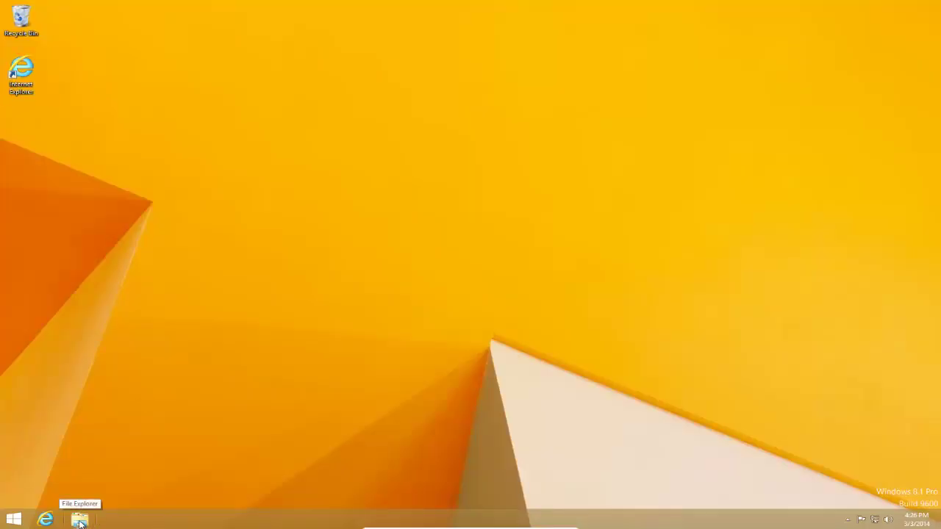
Browse This PC and Downloads in File Explorer, and open the Screenshots folder inside Pictures
{"action": "left_click", "coordinate": [81, 520]}
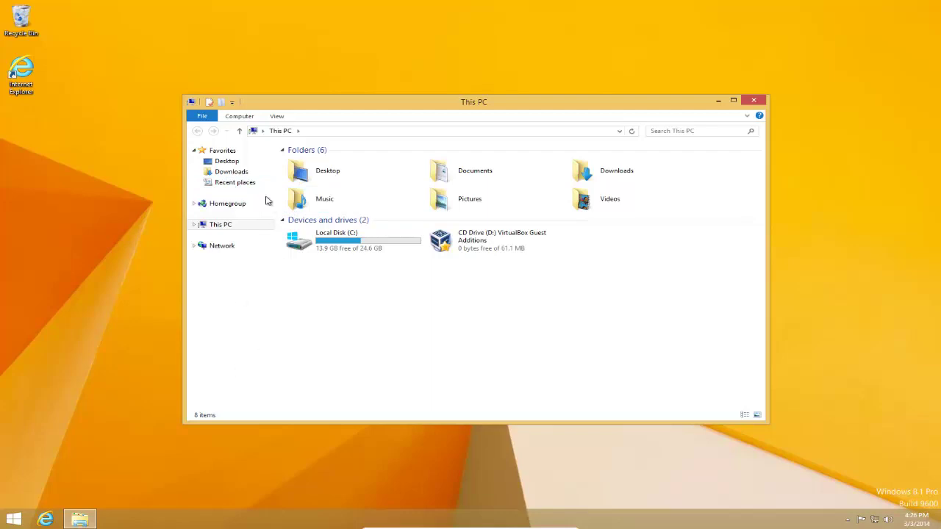
{"action": "left_click", "coordinate": [219, 226]}
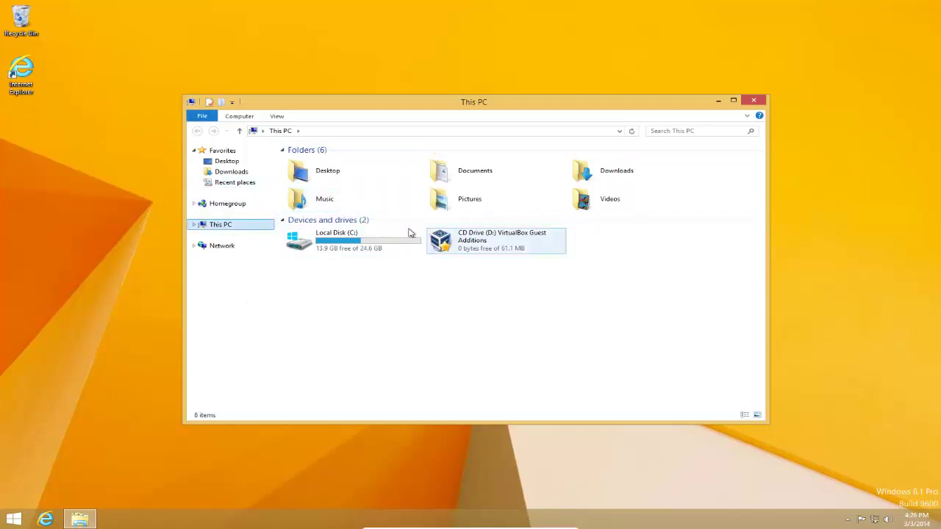
{"action": "left_click", "coordinate": [232, 174]}
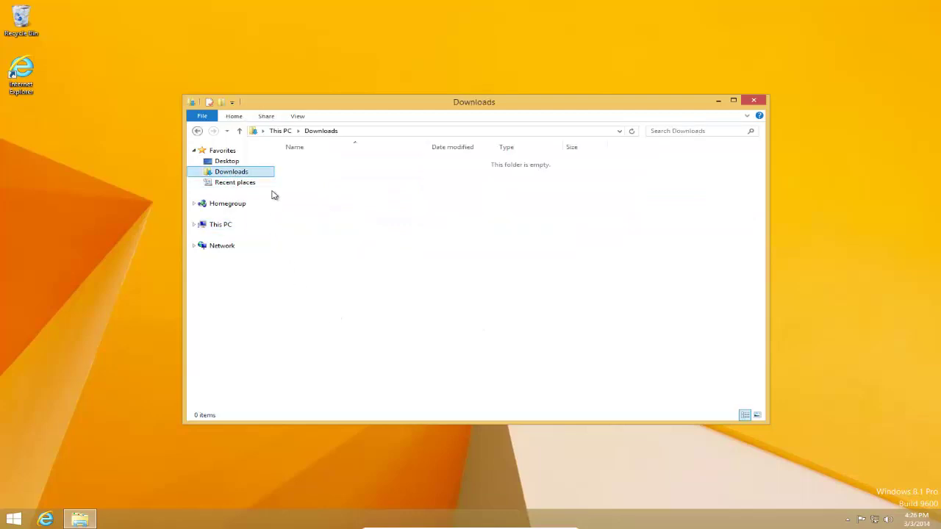
{"action": "left_click", "coordinate": [216, 228]}
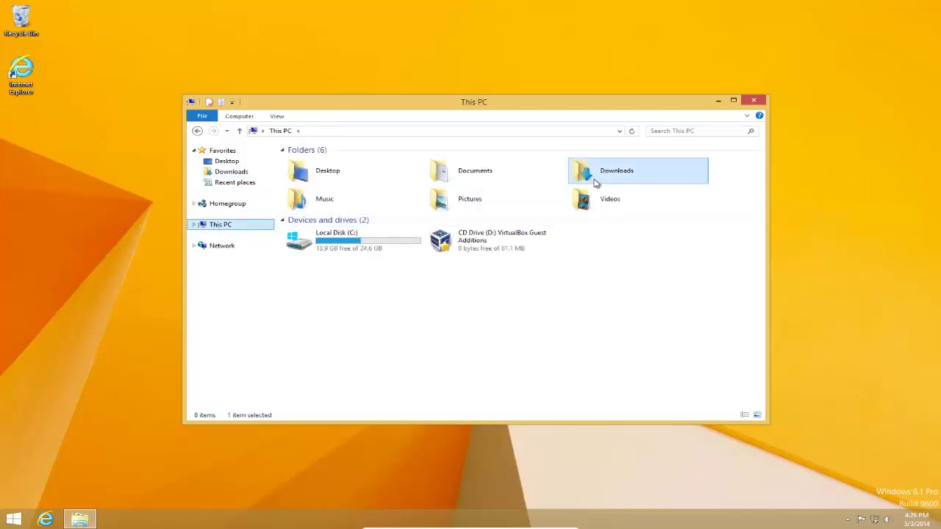
{"action": "double_click", "coordinate": [471, 198]}
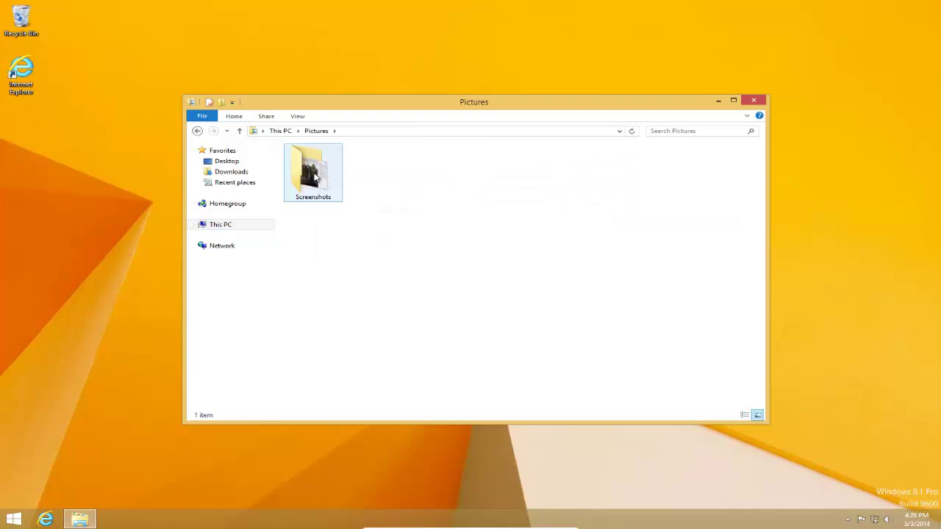
{"action": "double_click", "coordinate": [304, 180]}
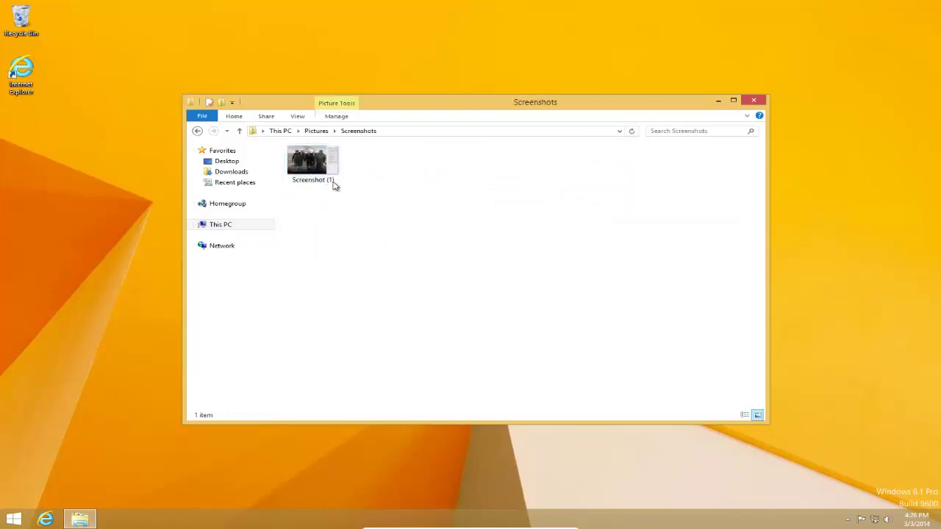
Open PC settings from the Start screen's settings charm and go to the account sign-in options
{"action": "key", "text": "super"}
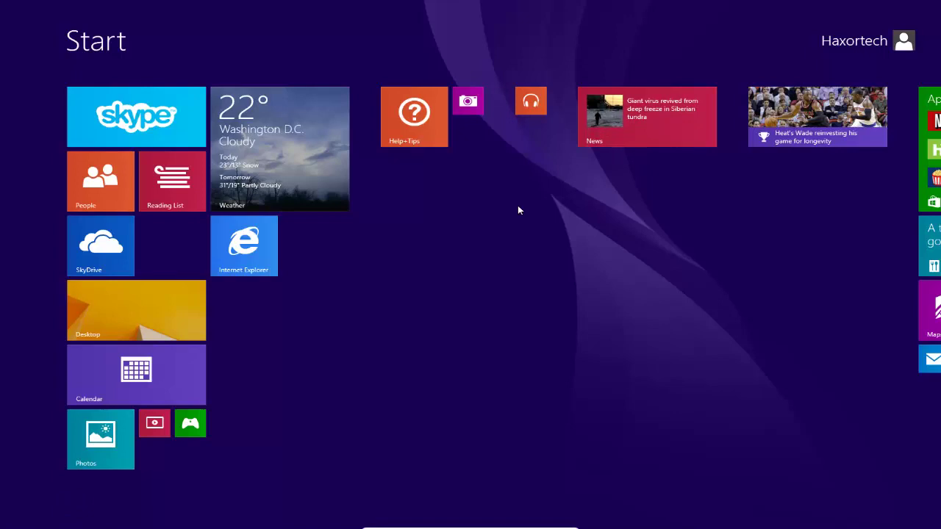
{"action": "key", "text": "super+c"}
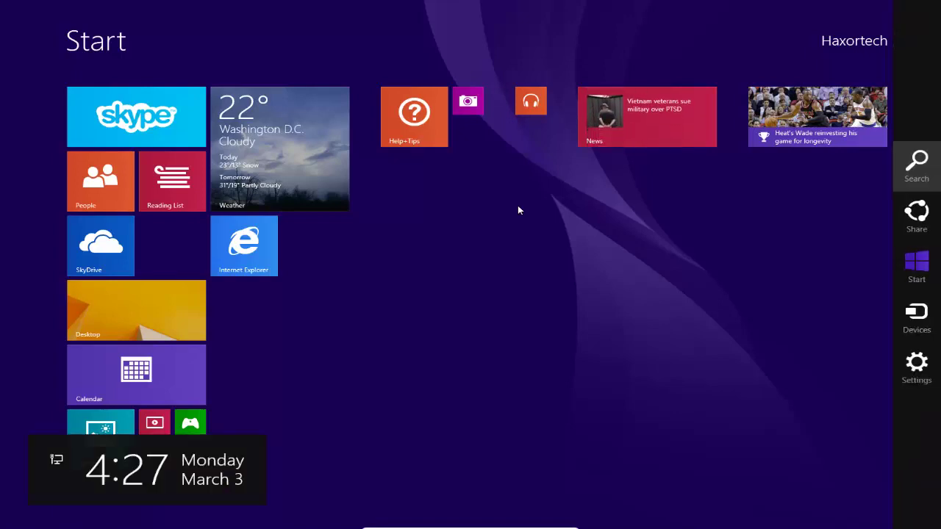
{"action": "left_click", "coordinate": [924, 362]}
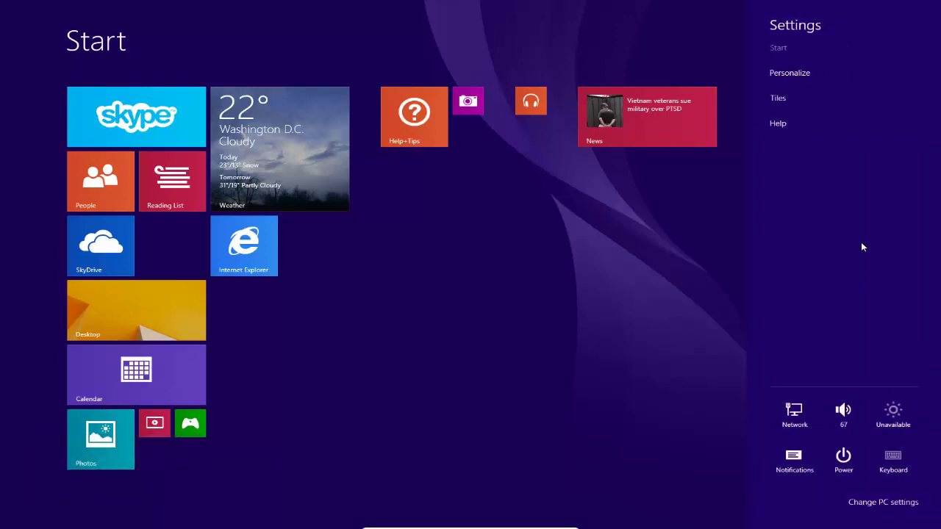
{"action": "left_click", "coordinate": [877, 505]}
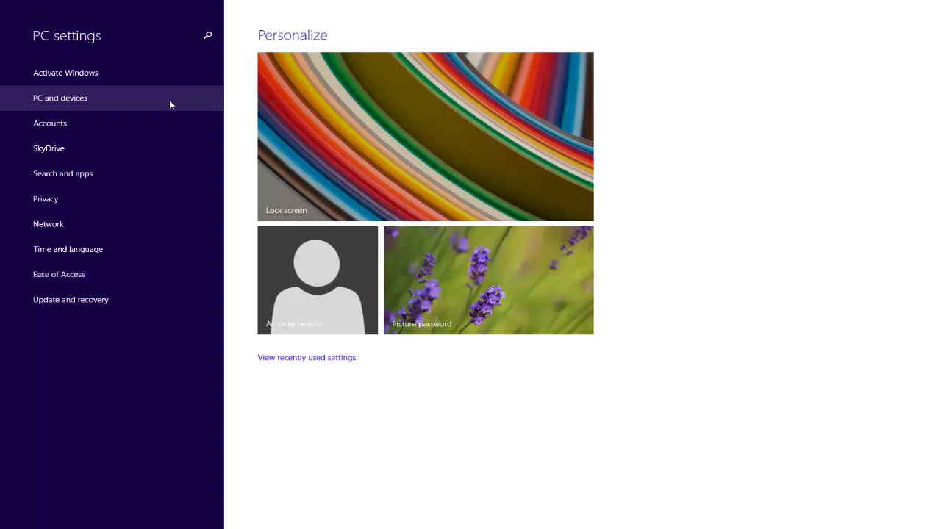
{"action": "left_click", "coordinate": [106, 132]}
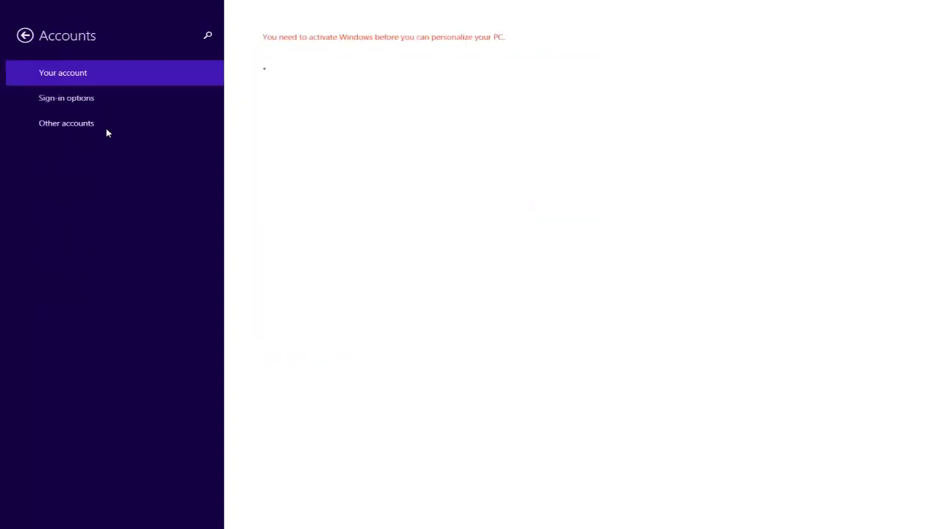
{"action": "left_click", "coordinate": [76, 100]}
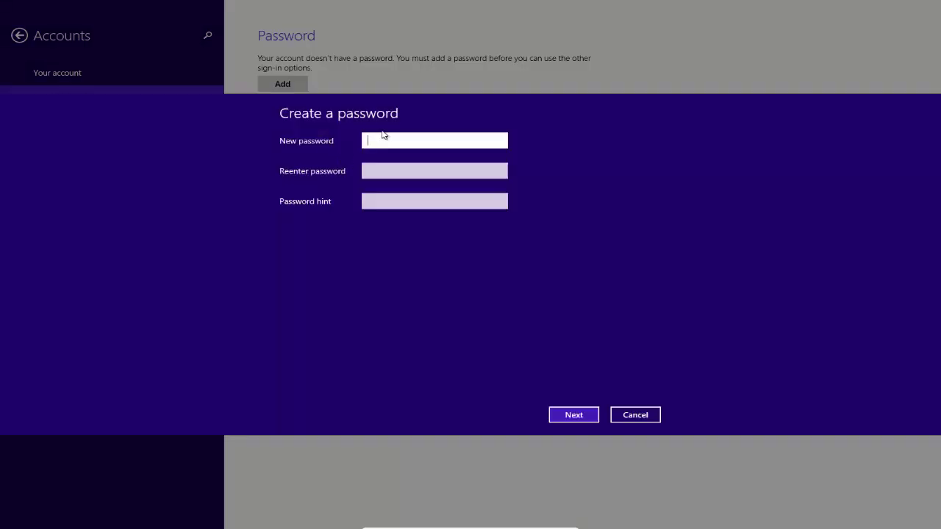
Create a password for the local account, entering the new password twice and adding a password hint
{"action": "type", "text": "••••••••••"}
{"action": "key", "text": "Tab"}
{"action": "type", "text": "••••••••••"}
{"action": "key", "text": "Tab"}
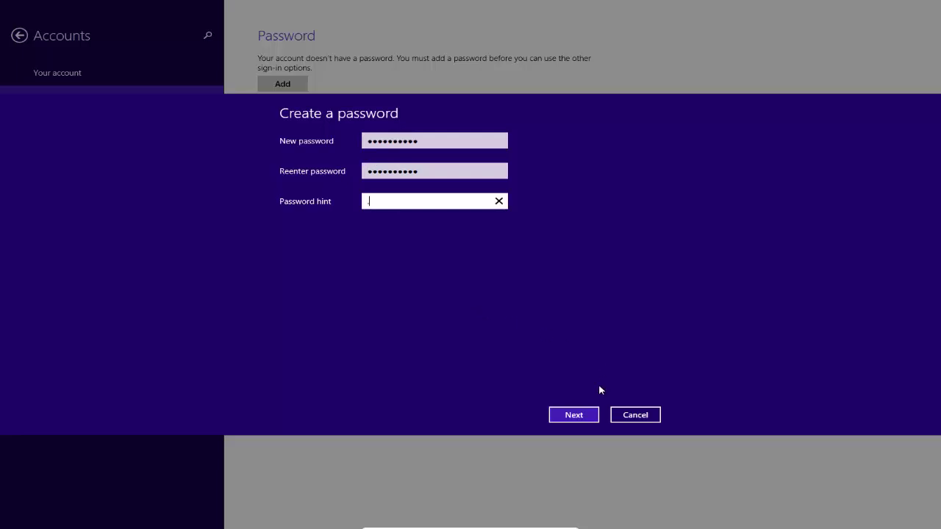
{"action": "left_click", "coordinate": [573, 415]}
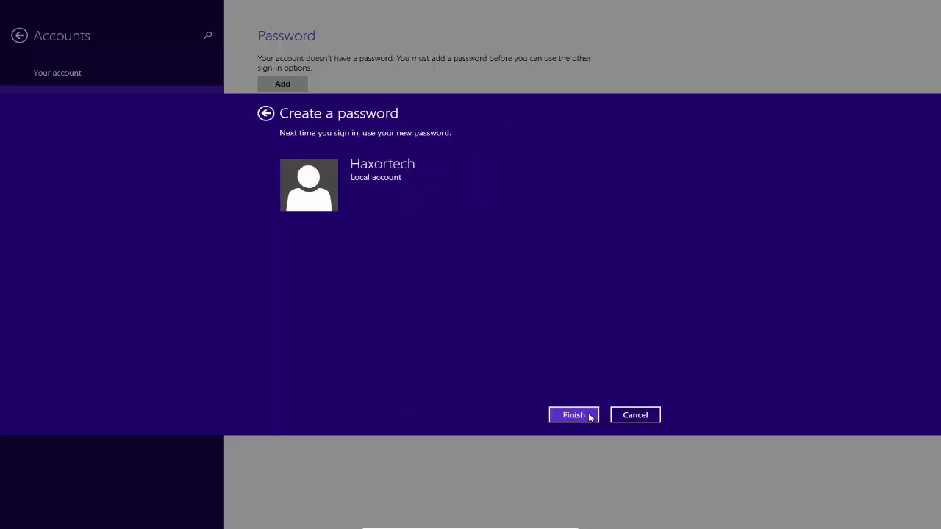
{"action": "left_click", "coordinate": [588, 416]}
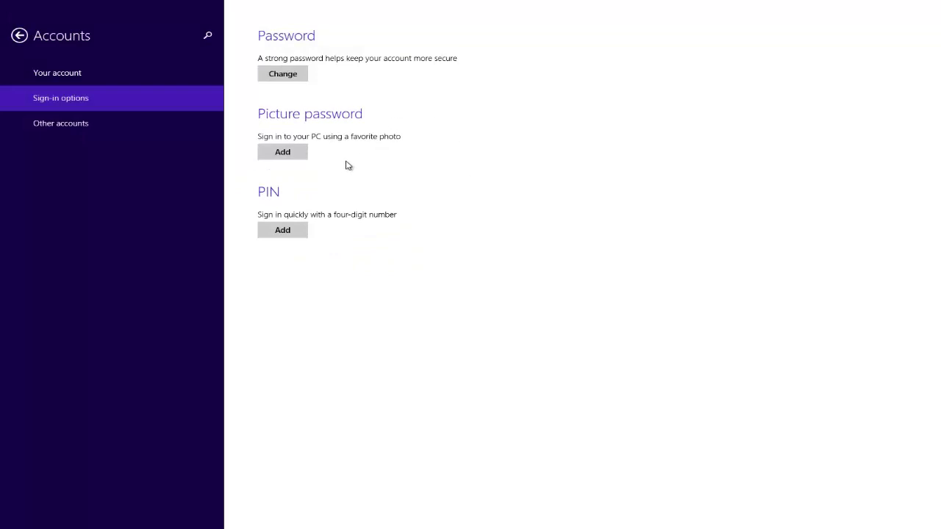
Start adding a picture password, verify the account password, and use the image in the Screenshots folder as the picture
{"action": "left_click", "coordinate": [287, 155]}
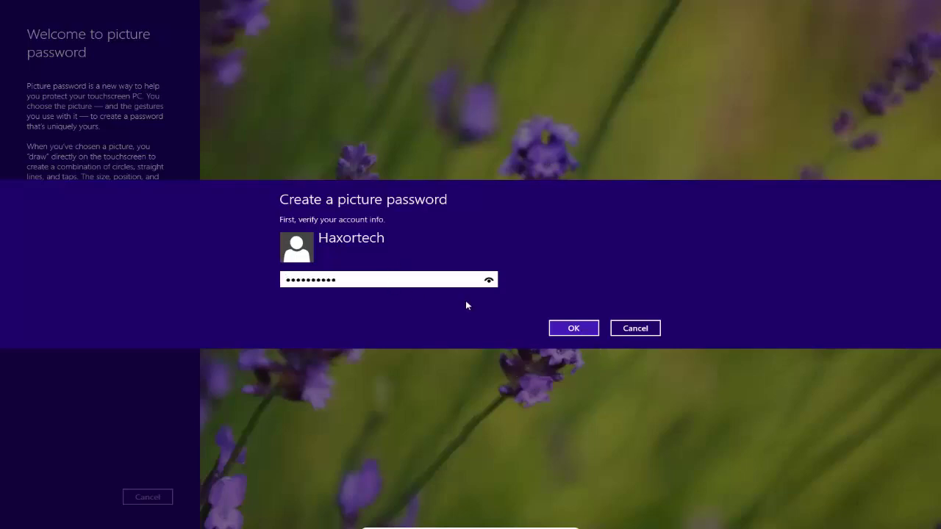
{"action": "left_click", "coordinate": [573, 328]}
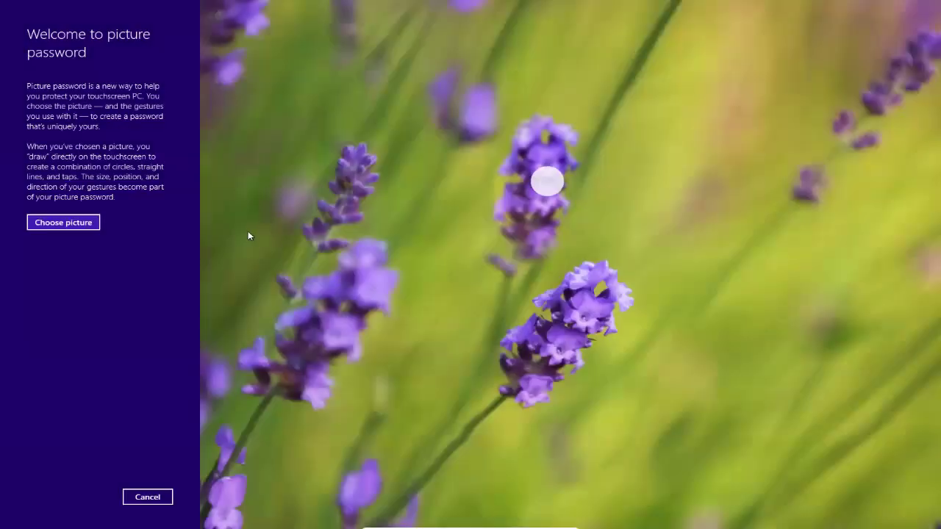
{"action": "left_click", "coordinate": [76, 230]}
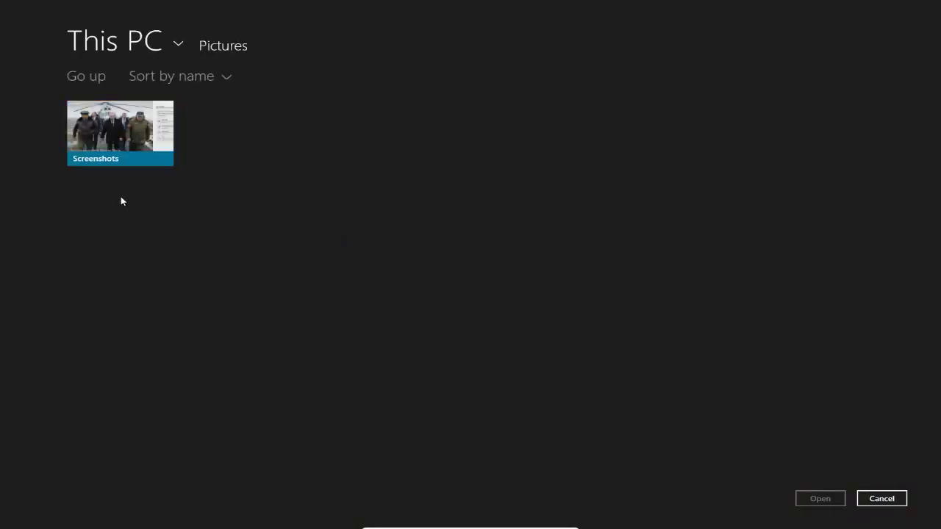
{"action": "left_click", "coordinate": [136, 124]}
{"action": "left_click", "coordinate": [146, 147]}
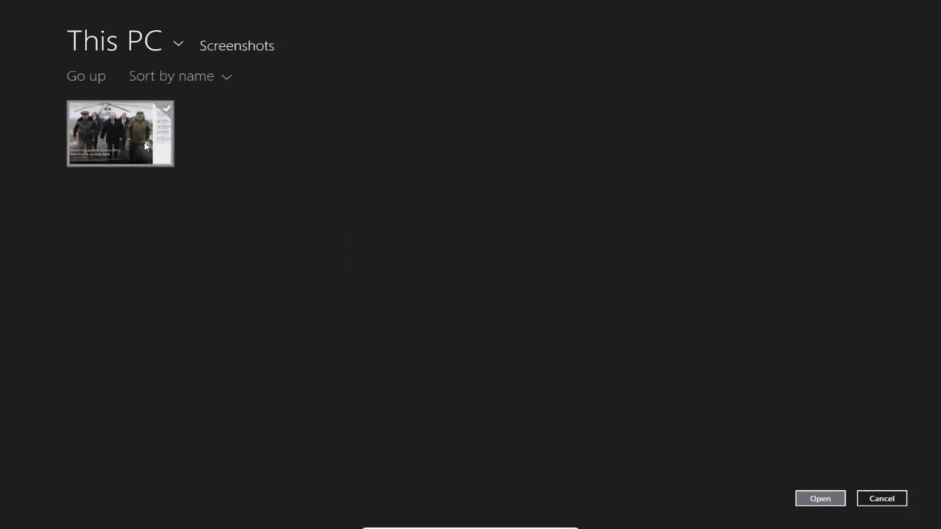
{"action": "left_click", "coordinate": [820, 498]}
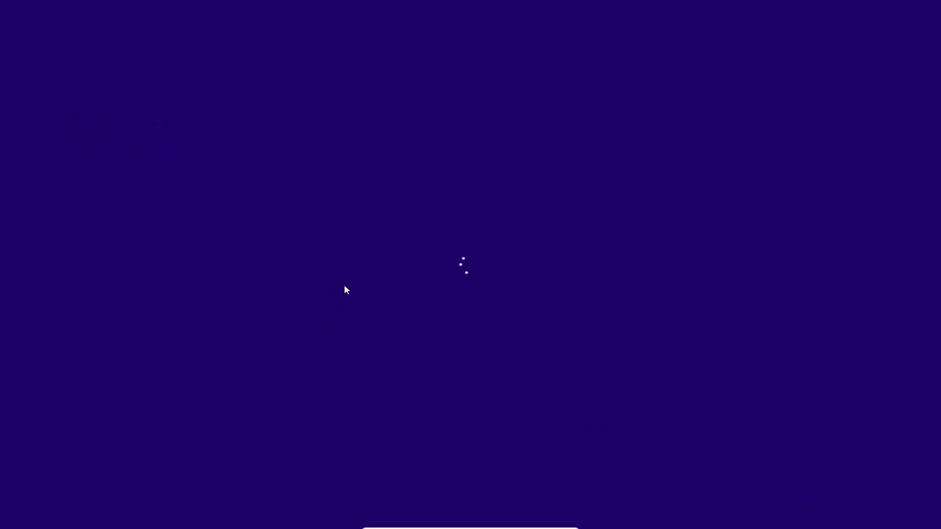
{"action": "key", "text": "Return"}
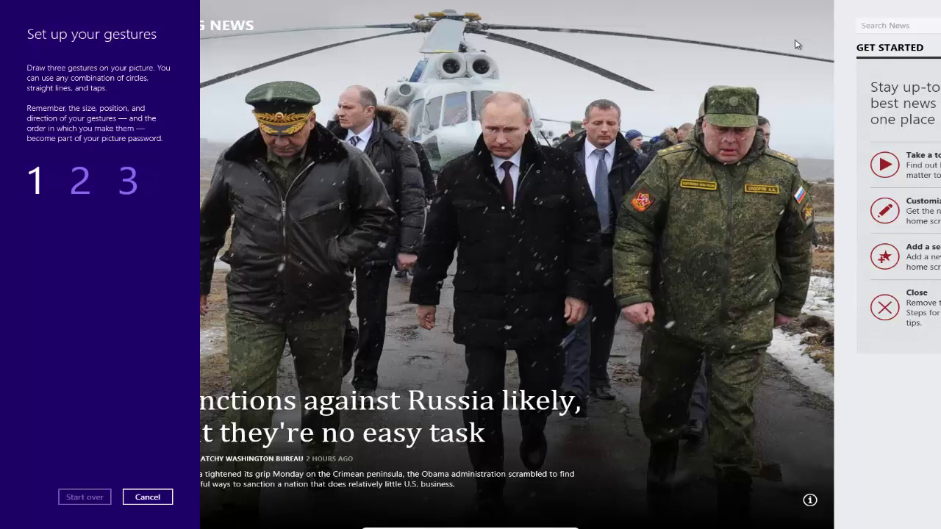
Draw three gestures on the picture for the picture password, repeat them to confirm, and finish the setup
{"action": "left_click", "coordinate": [819, 39]}
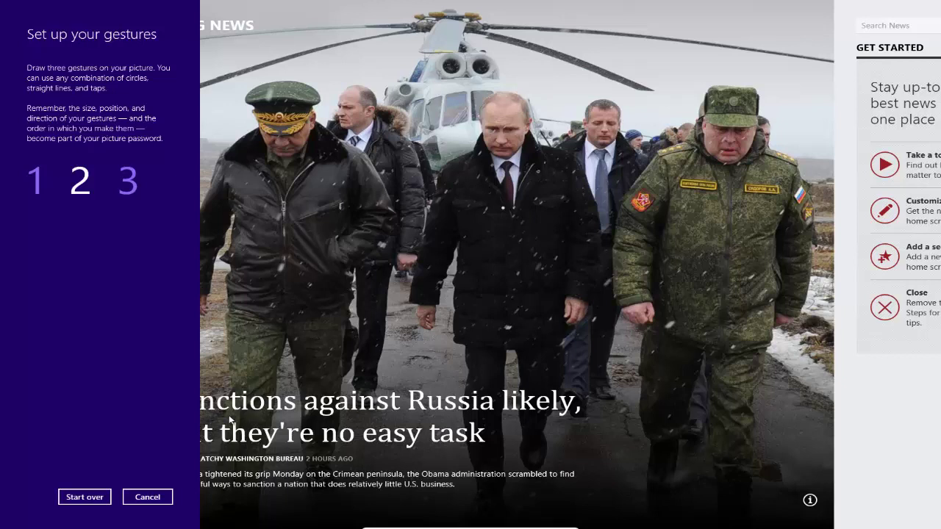
{"action": "left_click_drag", "start_coordinate": [231, 419], "coordinate": [606, 416]}
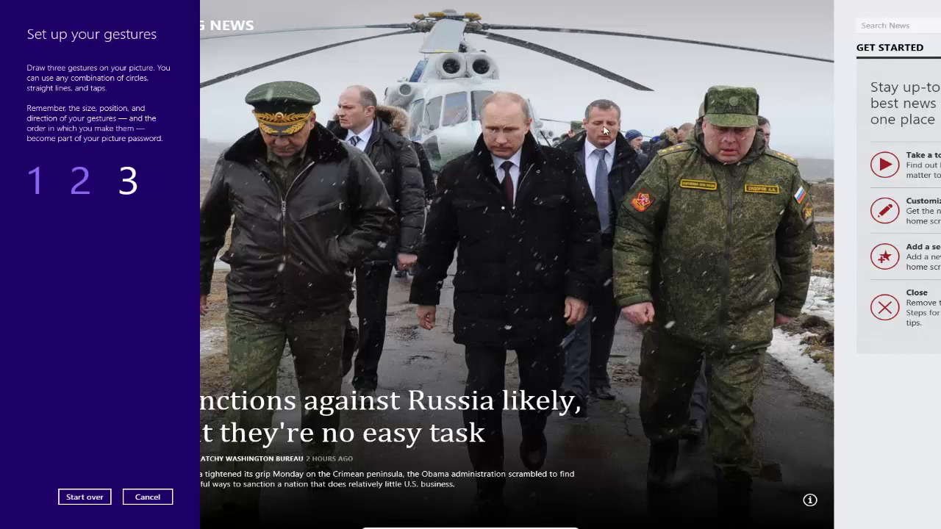
{"action": "left_click_drag", "start_coordinate": [599, 303], "coordinate": [600, 366]}
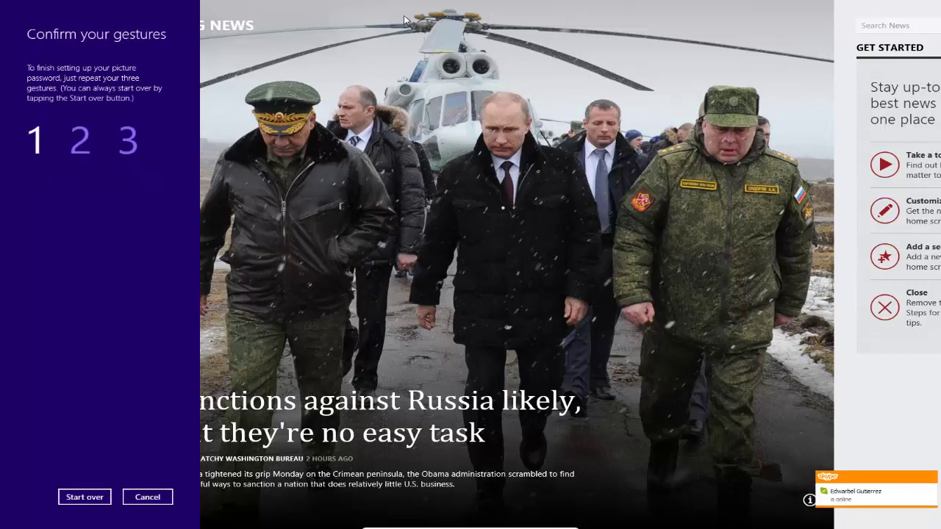
{"action": "left_click_drag", "start_coordinate": [404, 15], "coordinate": [798, 21]}
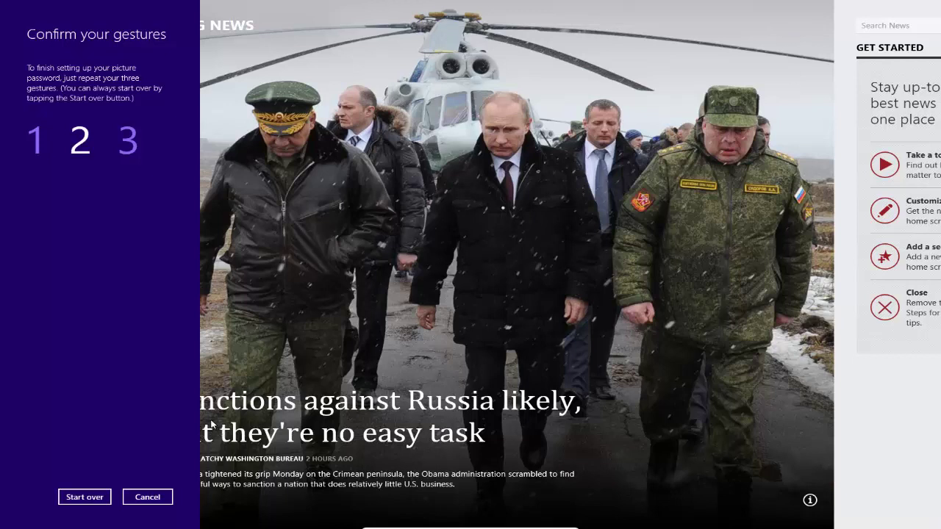
{"action": "mouse_move", "coordinate": [211, 424]}
{"action": "left_mouse_down"}
{"action": "mouse_move", "coordinate": [281, 414]}
{"action": "mouse_move", "coordinate": [609, 414]}
{"action": "left_mouse_up"}
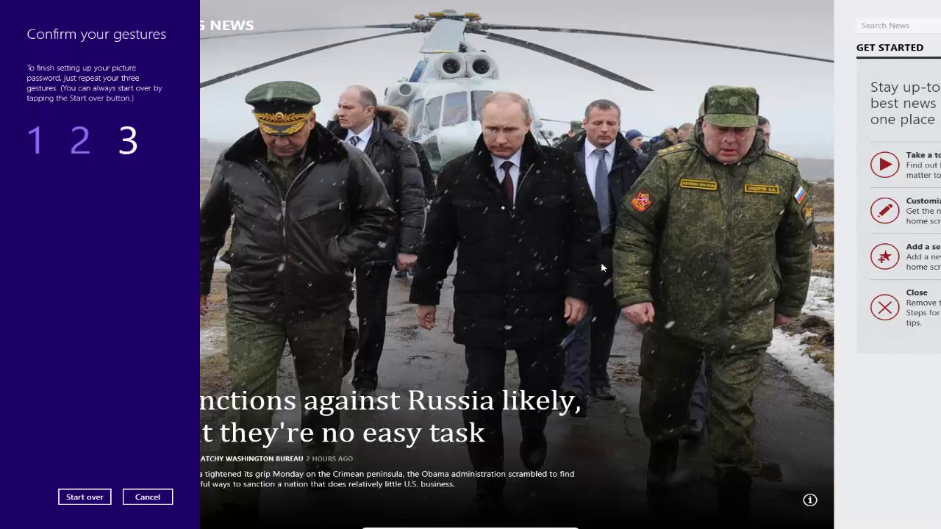
{"action": "left_click", "coordinate": [596, 404]}
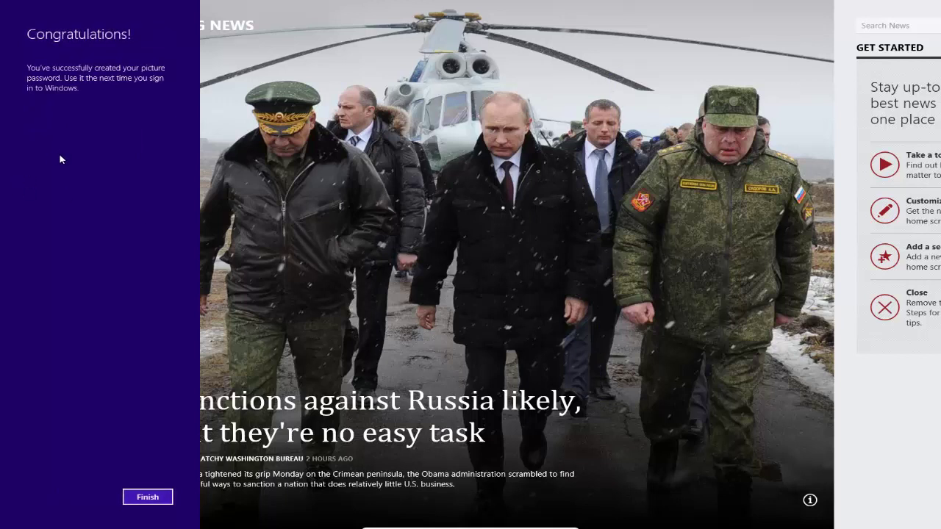
{"action": "left_click", "coordinate": [143, 497]}
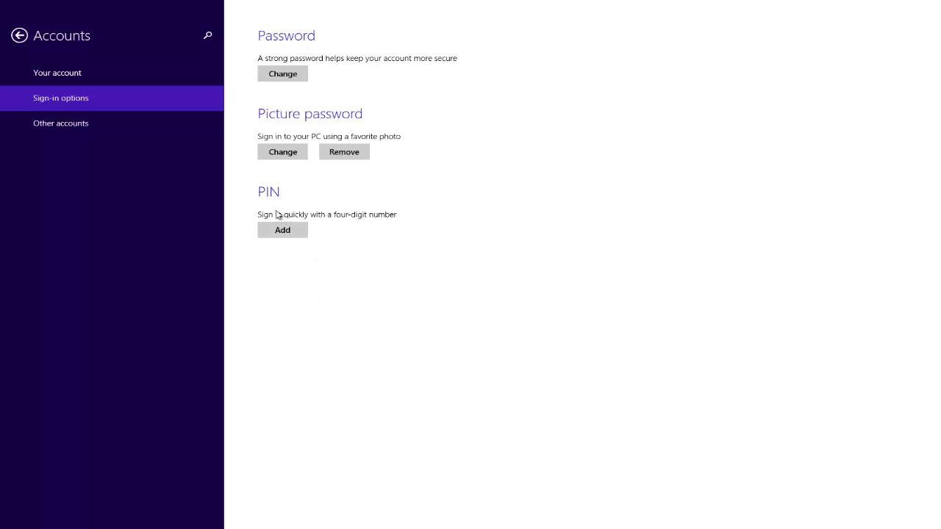
{"action": "left_click", "coordinate": [291, 233]}
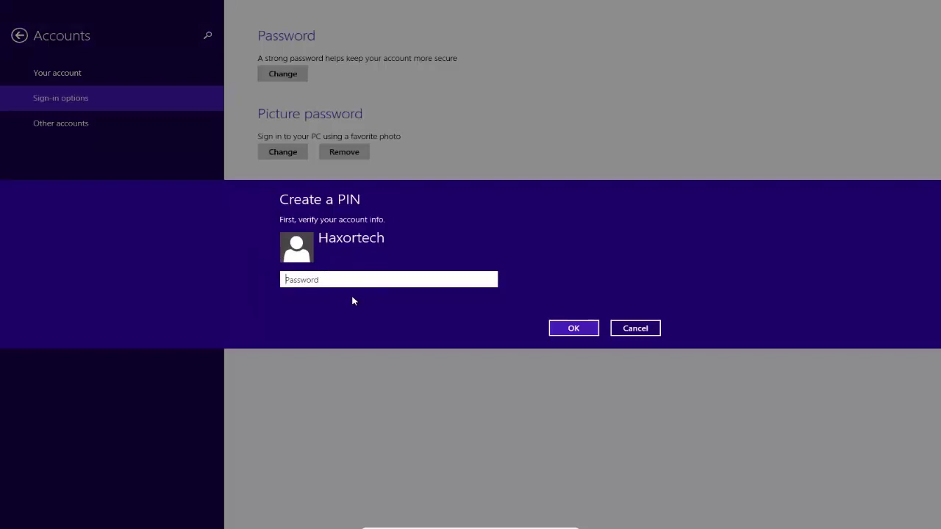
{"action": "type", "text": "••••••••••"}
{"action": "key", "text": "Return"}
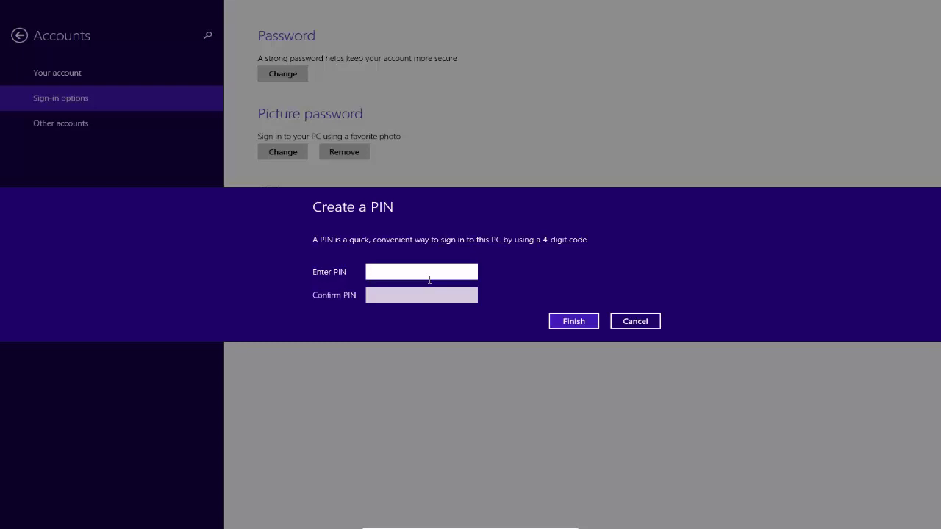
{"action": "left_click", "coordinate": [631, 320]}
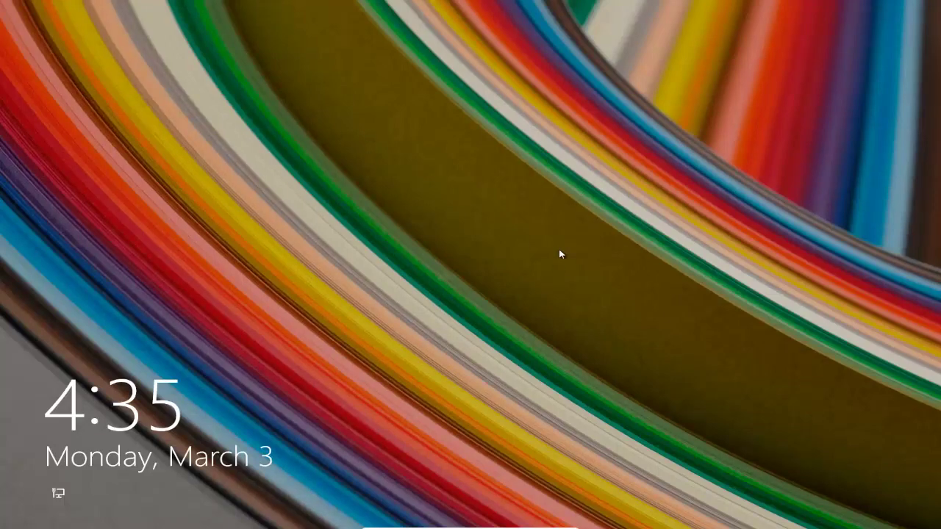
Sign in from the lock screen with the picture password gestures and go to the Start screen
{"action": "left_click", "coordinate": [332, 272]}
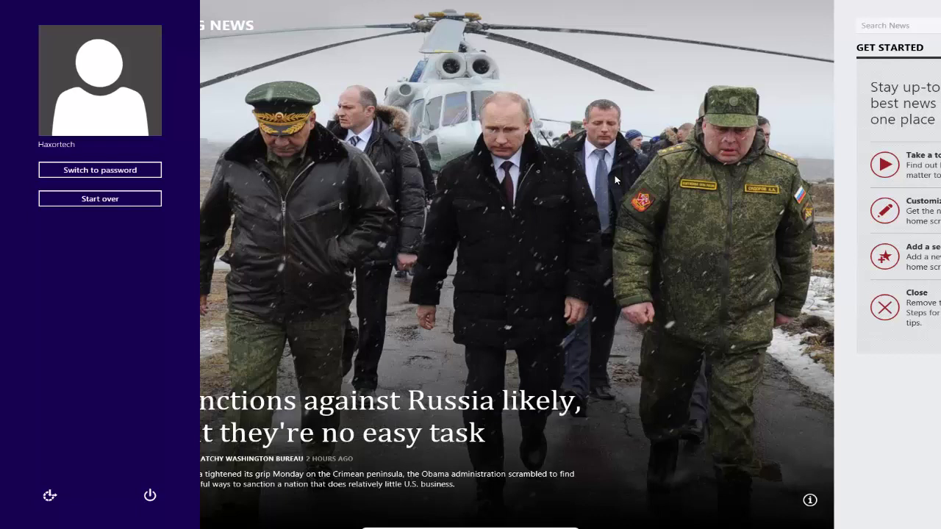
{"action": "left_click_drag", "start_coordinate": [607, 203], "coordinate": [601, 360]}
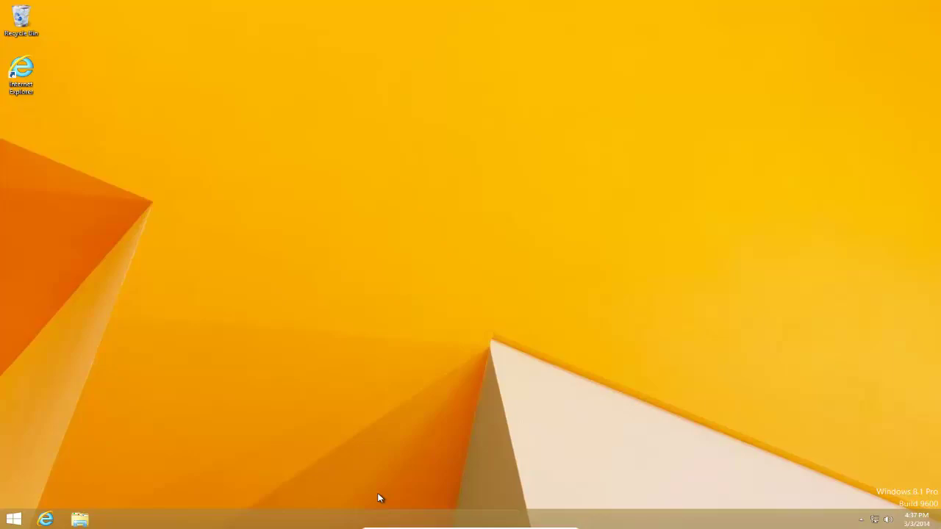
{"action": "key", "text": "super"}
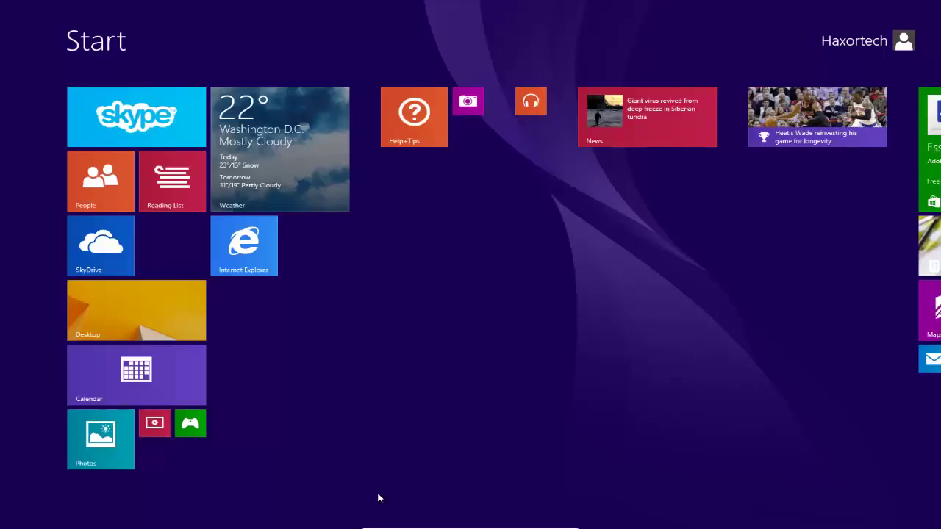